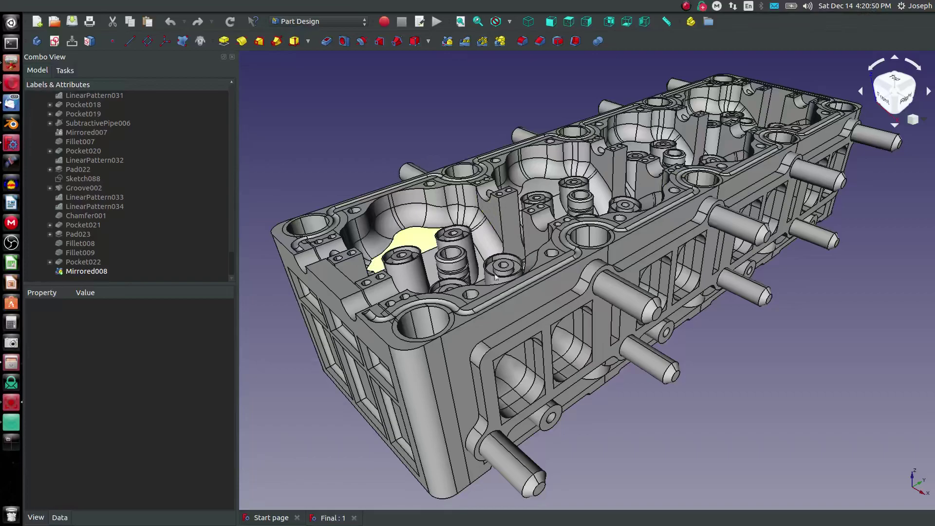
Examine the engine cylinder head model from the front, the right side and close up on its upper cavities
scroll(413, 271, down, 3)
middle_drag(413, 271, 565, 244)
scroll(472, 258, up, 2)
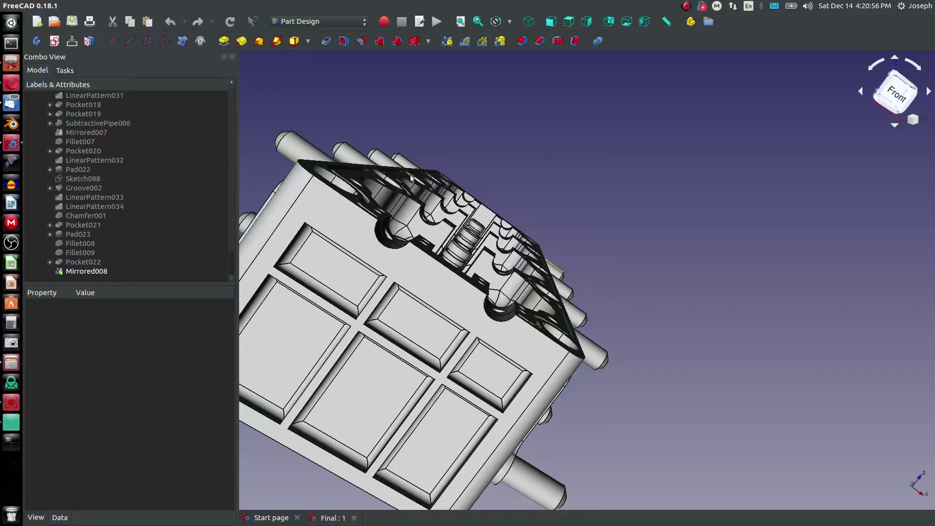
middle_drag(537, 258, 446, 257)
scroll(432, 255, down, 2)
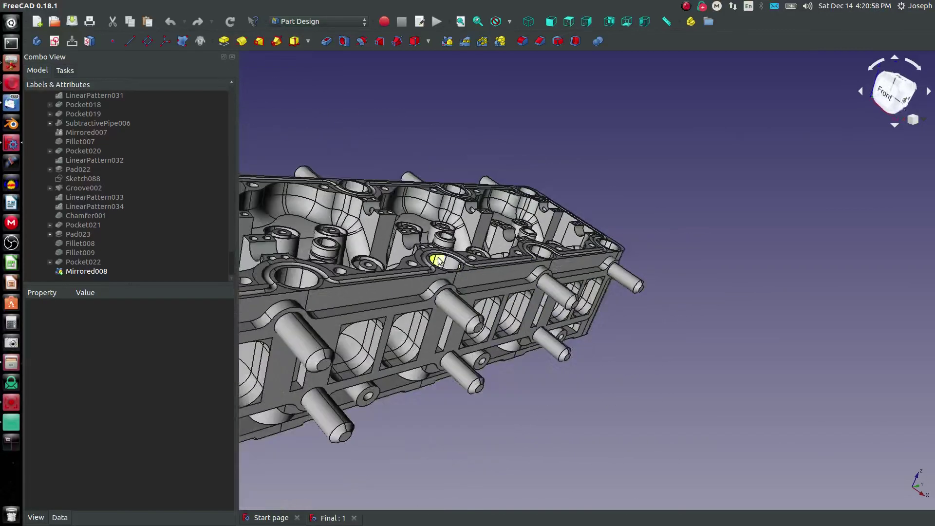
scroll(400, 263, down, 2)
scroll(399, 263, down, 2)
scroll(305, 261, up, 2)
middle_drag(307, 261, 538, 276)
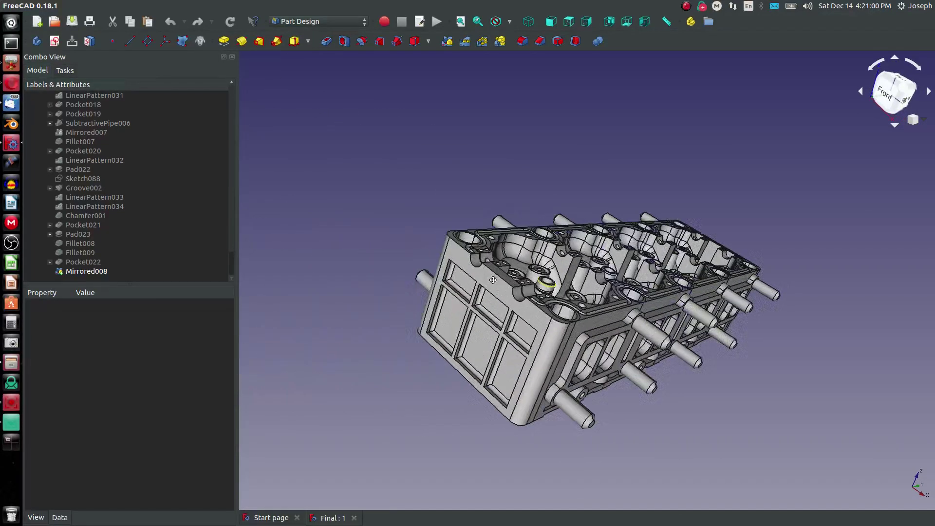
scroll(526, 264, up, 5)
scroll(635, 308, down, 4)
middle_drag(778, 273, 695, 280)
scroll(694, 280, down, 2)
scroll(694, 280, up, 4)
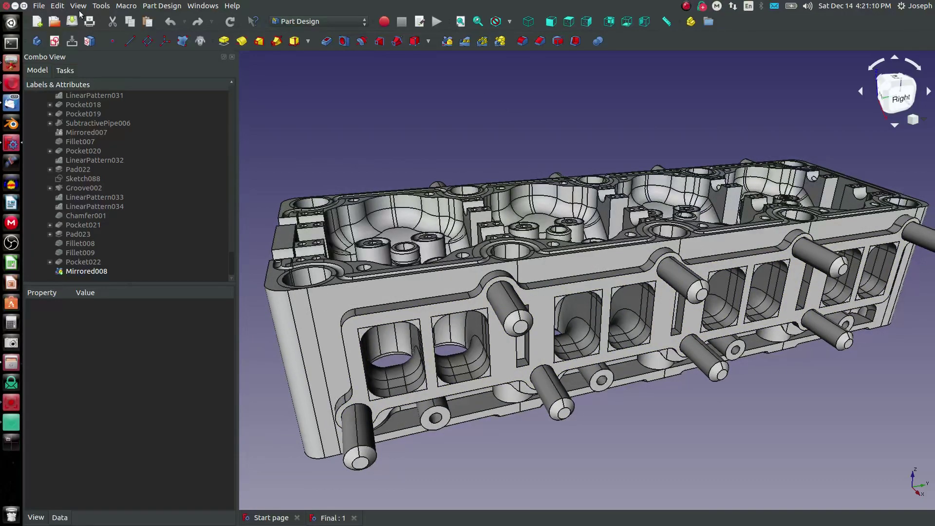
Try orthographic rendering as the camera type in the 3D view display preferences
click(78, 5)
mouse_move(57, 6)
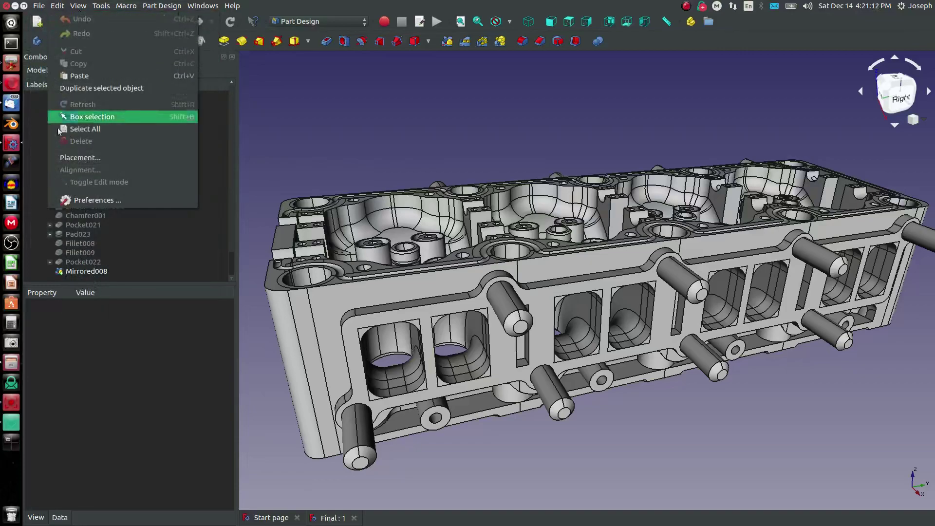
click(113, 201)
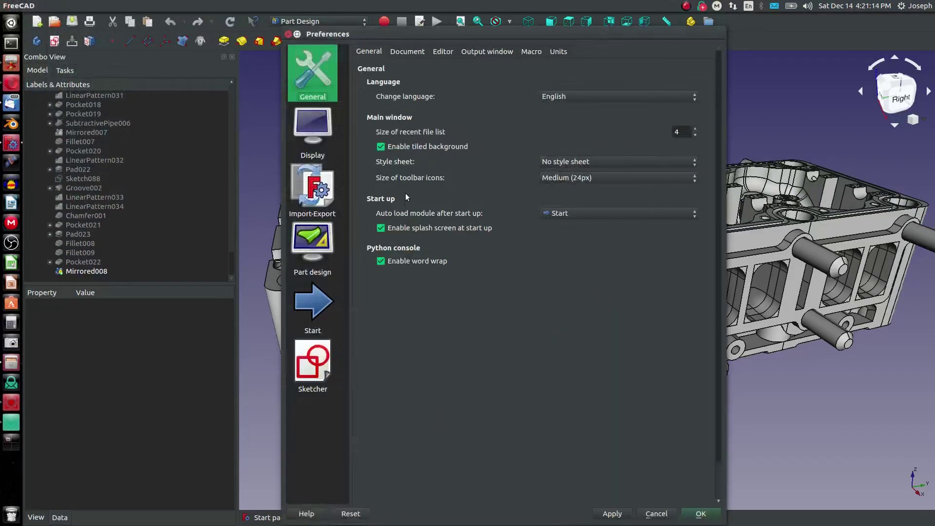
click(321, 130)
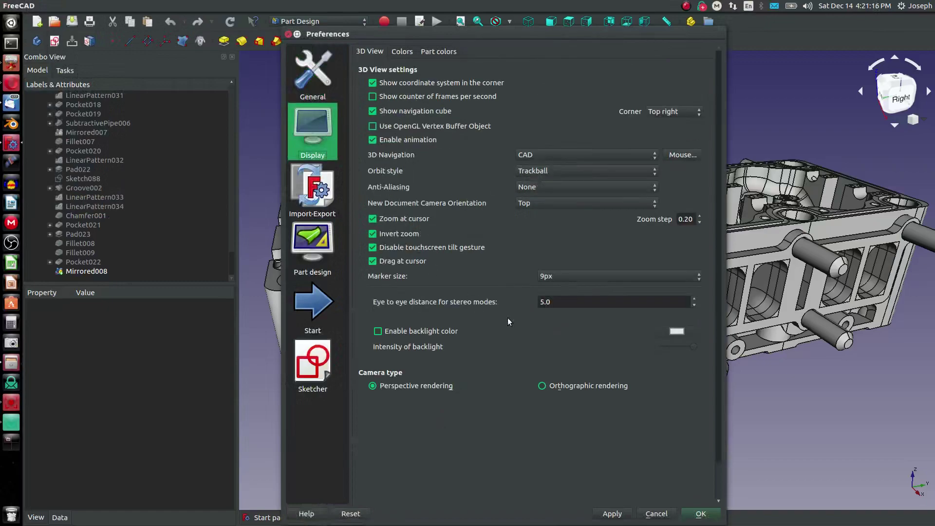
click(542, 386)
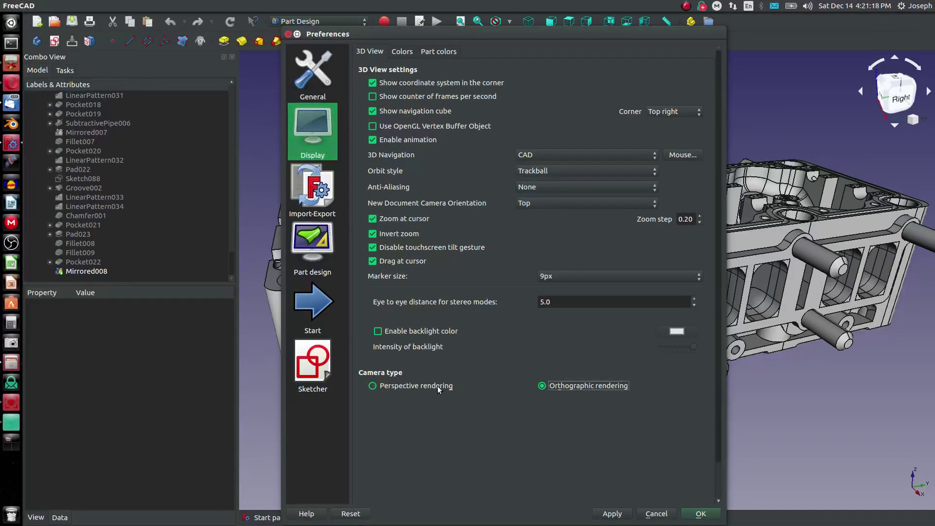
click(689, 514)
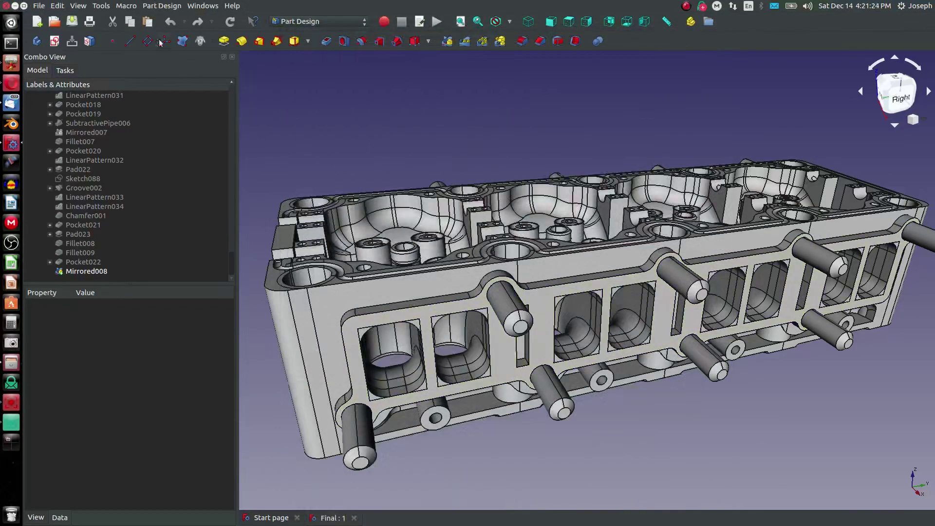
Assign a random color to the Mirrored008 feature
click(79, 6)
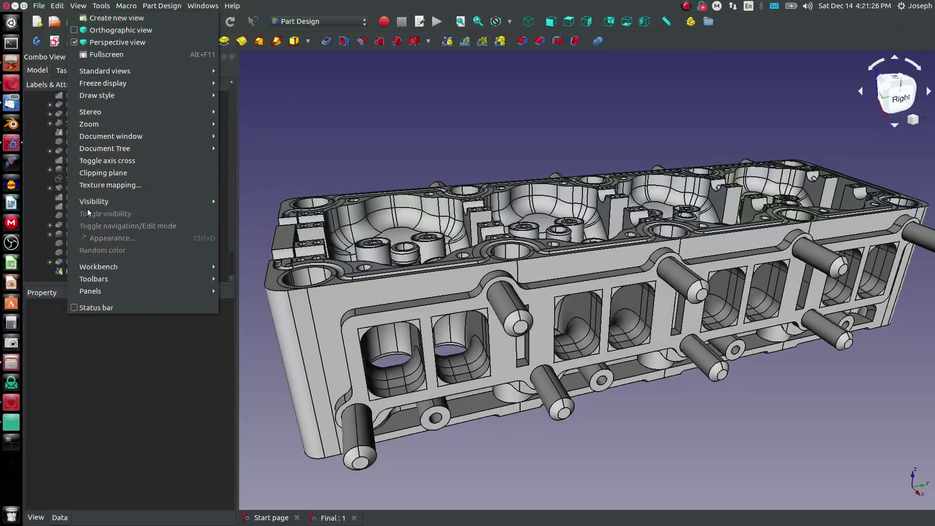
mouse_move(87, 206)
click(277, 151)
click(98, 274)
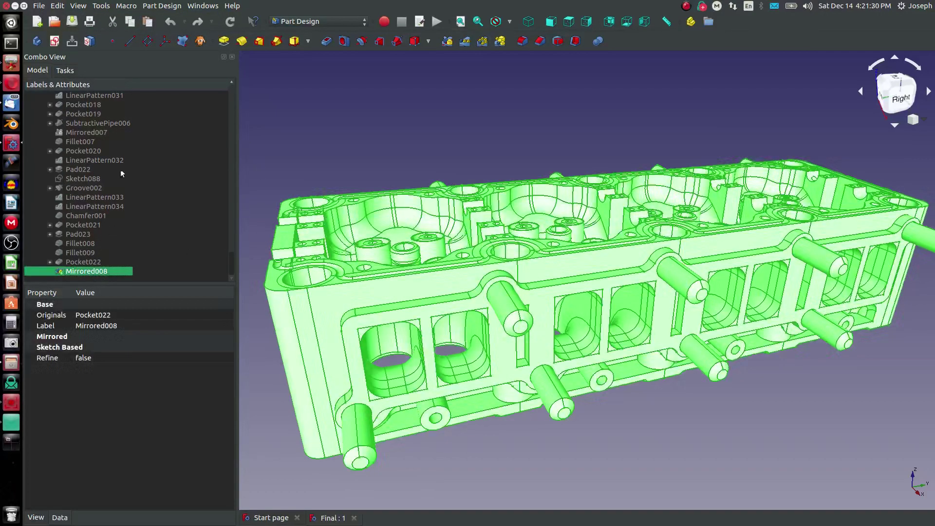
click(78, 6)
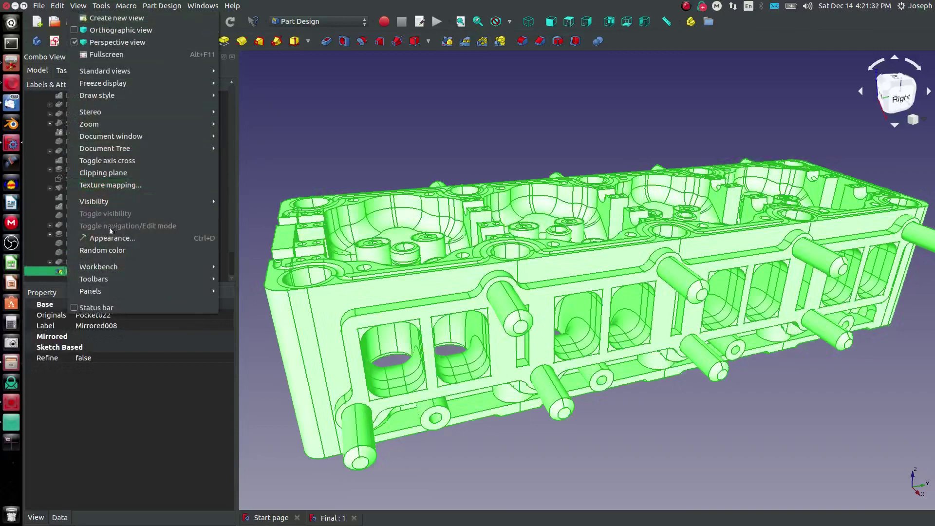
click(116, 244)
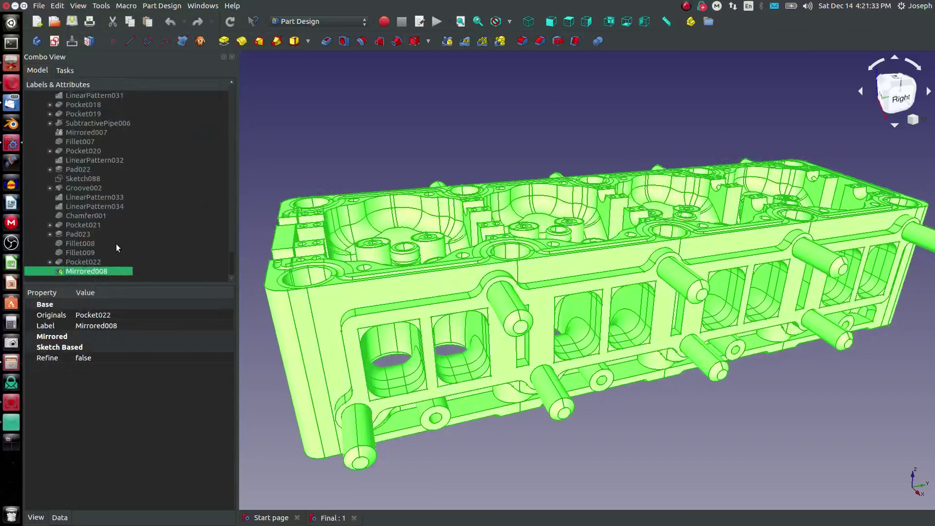
click(318, 165)
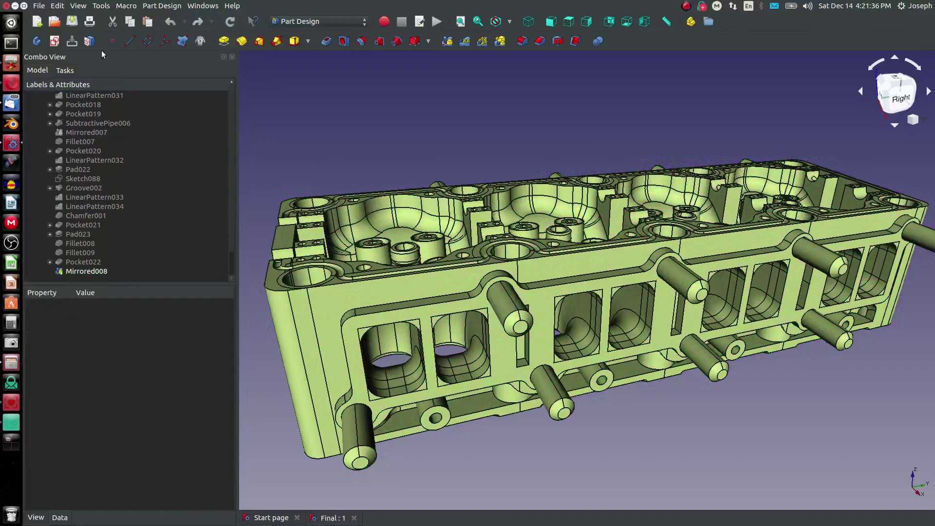
Set the material of Mirrored008 to Chrome in its display properties and close them
click(81, 272)
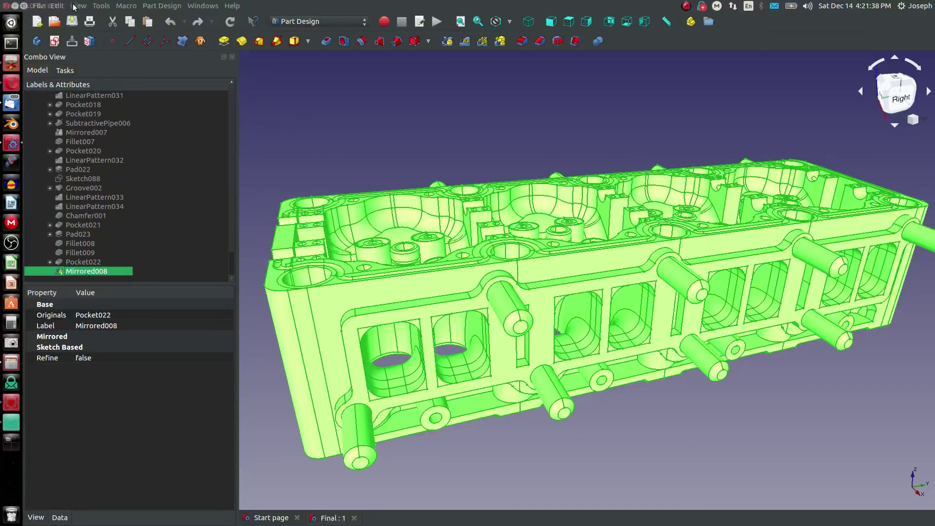
click(79, 7)
click(90, 237)
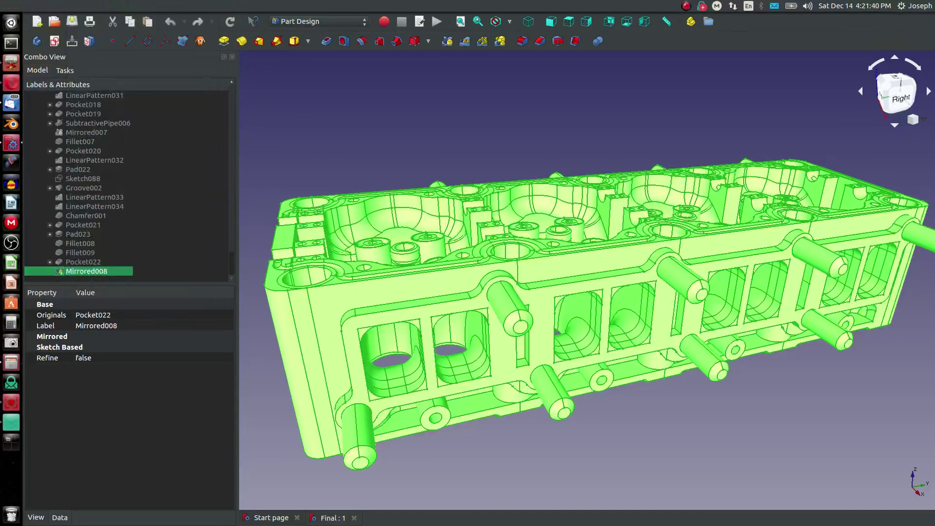
drag(329, 89, 302, 144)
drag(178, 62, 386, 150)
click(384, 217)
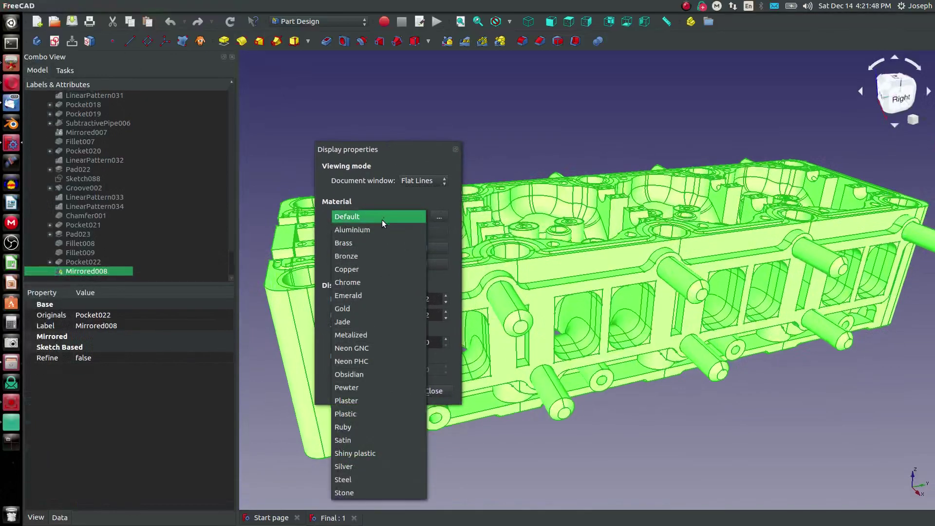
click(340, 284)
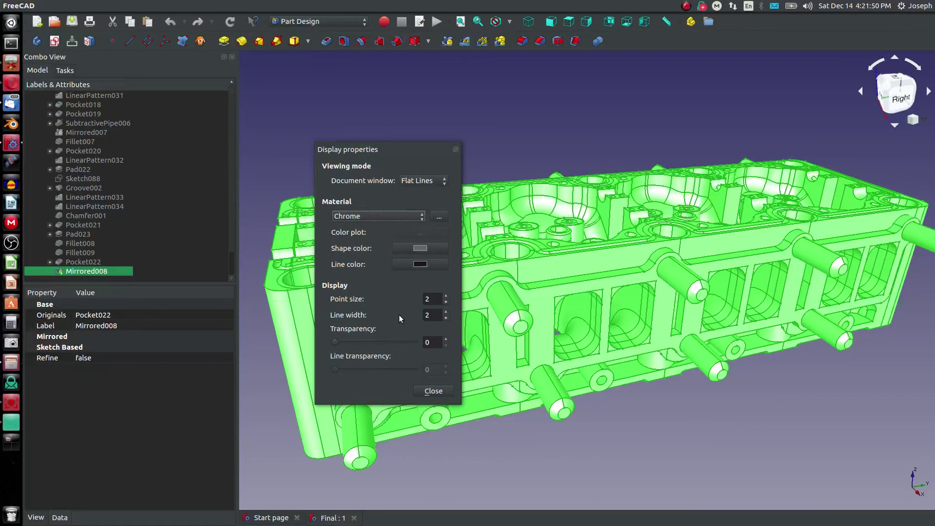
click(431, 391)
click(528, 461)
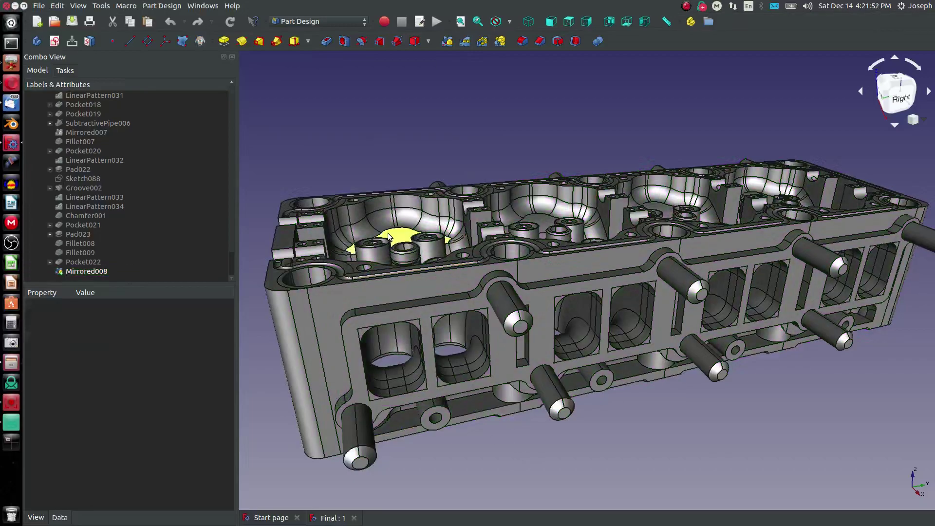
Examine the chrome finish on the cylinder head, both close up on the bearing saddles and over the whole part
scroll(368, 230, down, 2)
middle_drag(368, 230, 400, 263)
scroll(400, 263, down, 2)
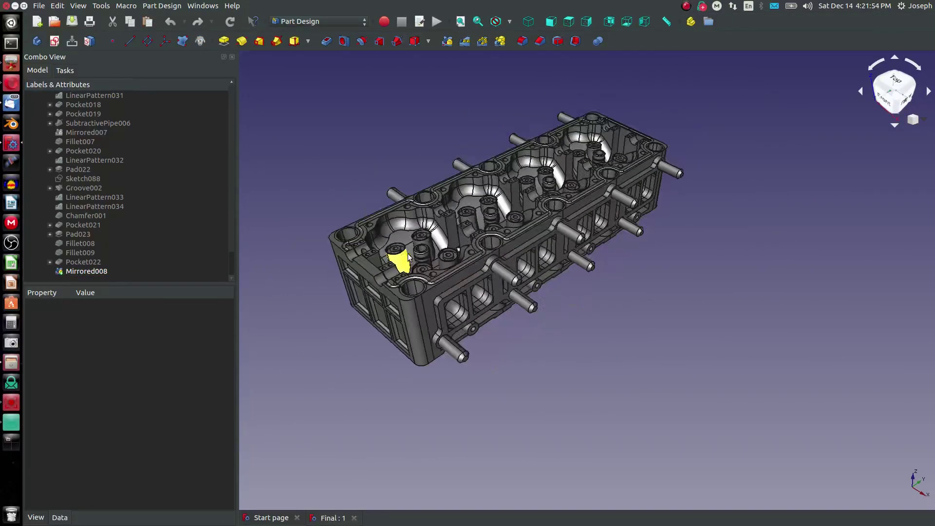
scroll(501, 168, up, 2)
scroll(500, 168, up, 10)
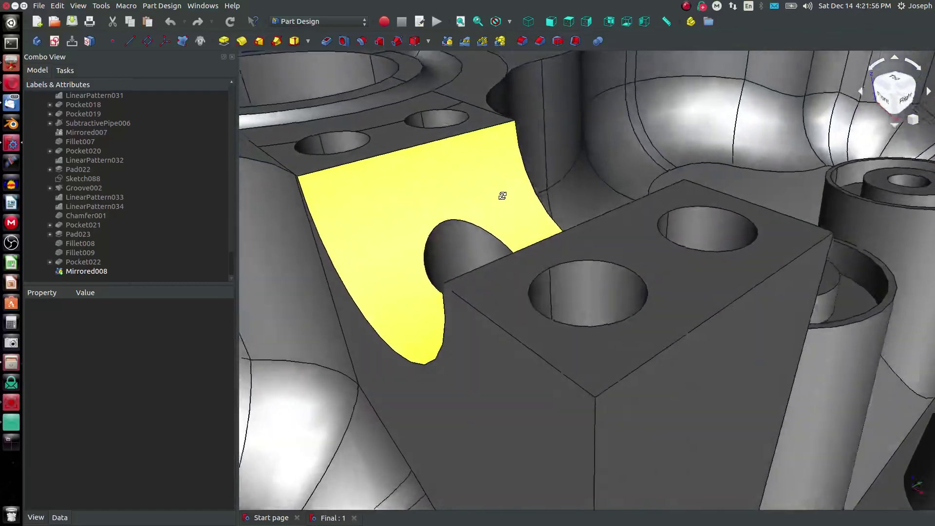
middle_drag(500, 195, 501, 223)
scroll(500, 222, up, 5)
scroll(501, 222, down, 10)
scroll(464, 206, up, 2)
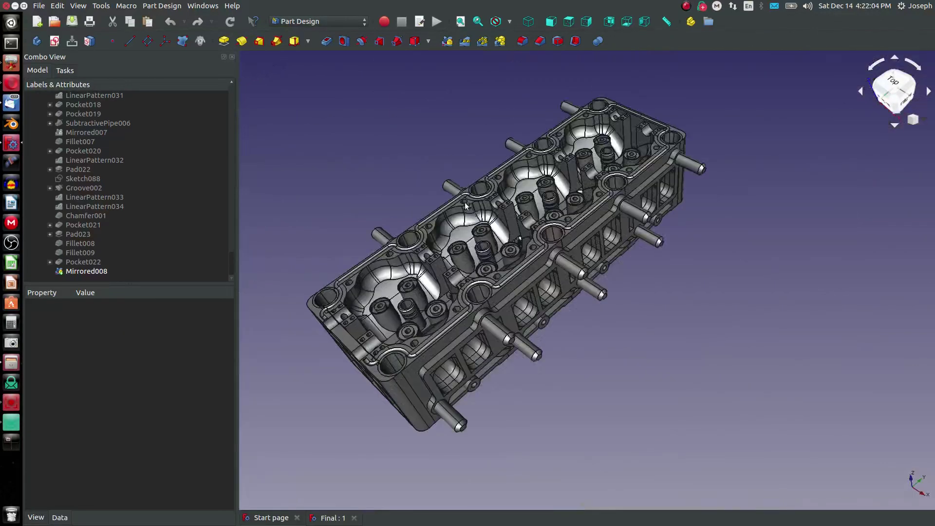
scroll(466, 202, up, 2)
middle_drag(568, 284, 584, 253)
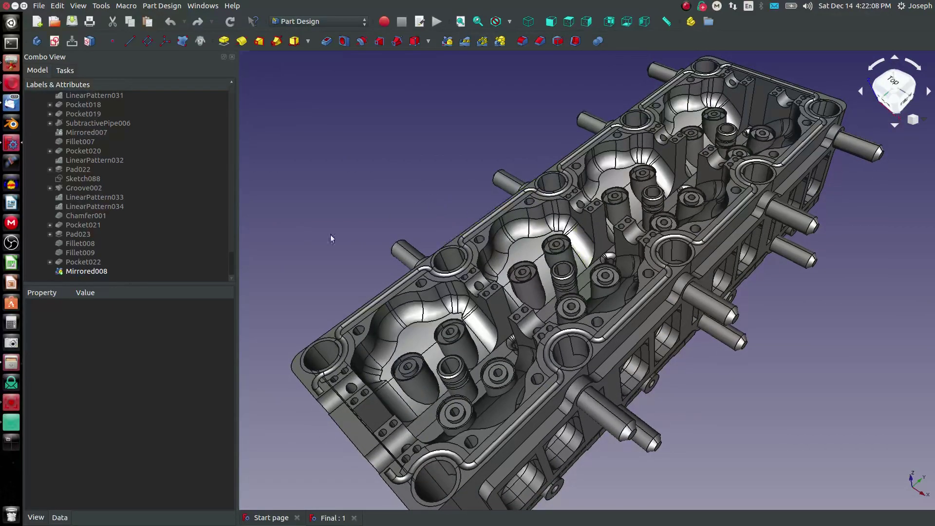
Apply texture mapping to the cylinder head with Mirrored008 selected, using the image Wood Texture.jpg
click(86, 271)
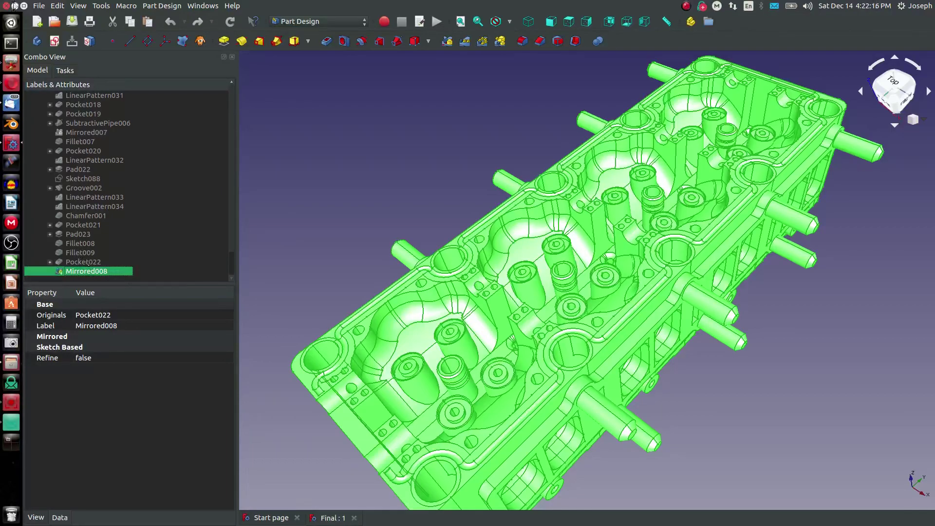
click(57, 5)
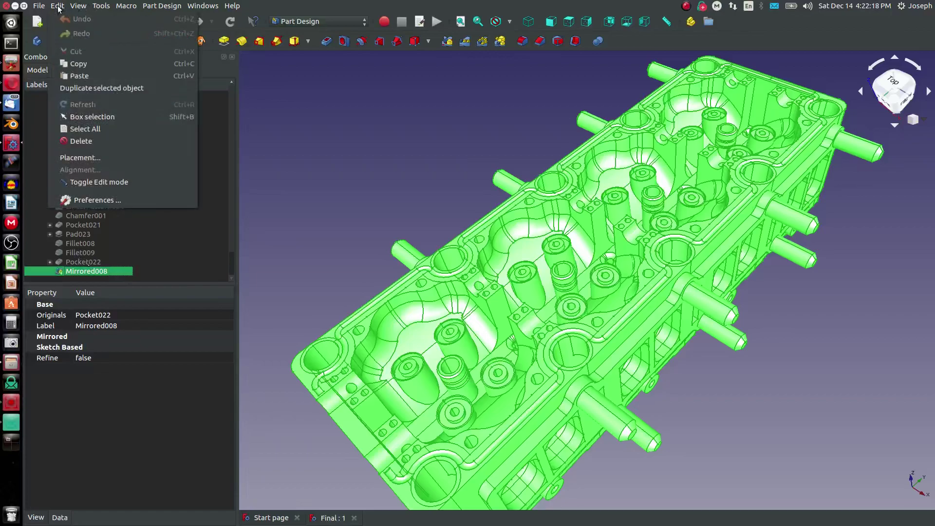
click(76, 6)
click(77, 6)
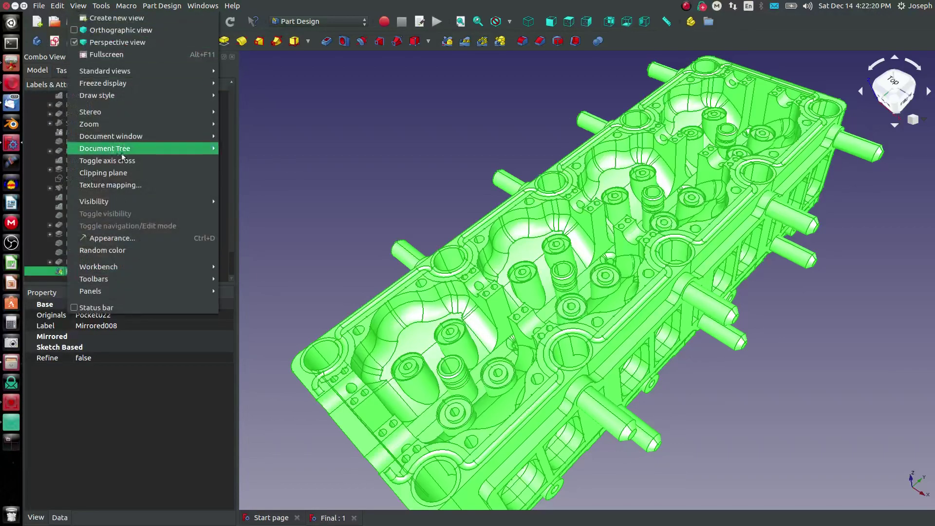
click(121, 186)
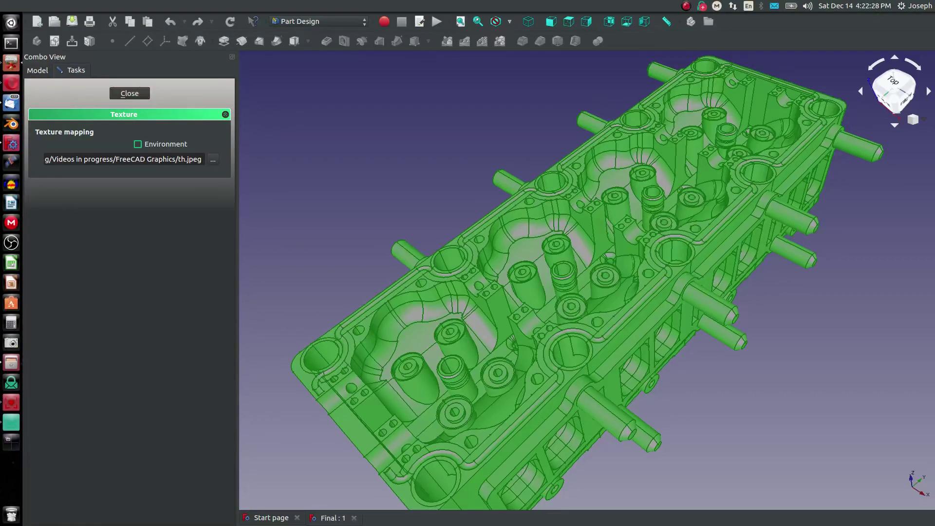
drag(0, 73, 0, 93)
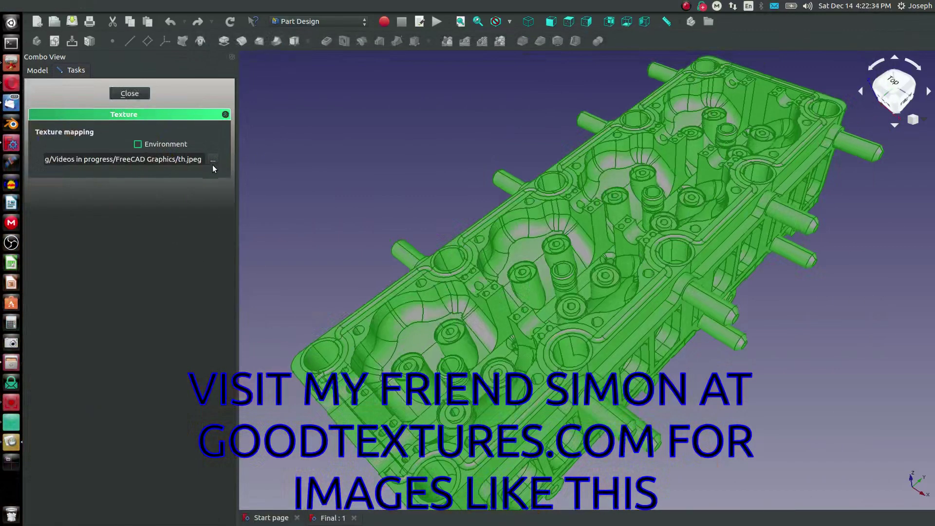
click(213, 161)
double_click(428, 222)
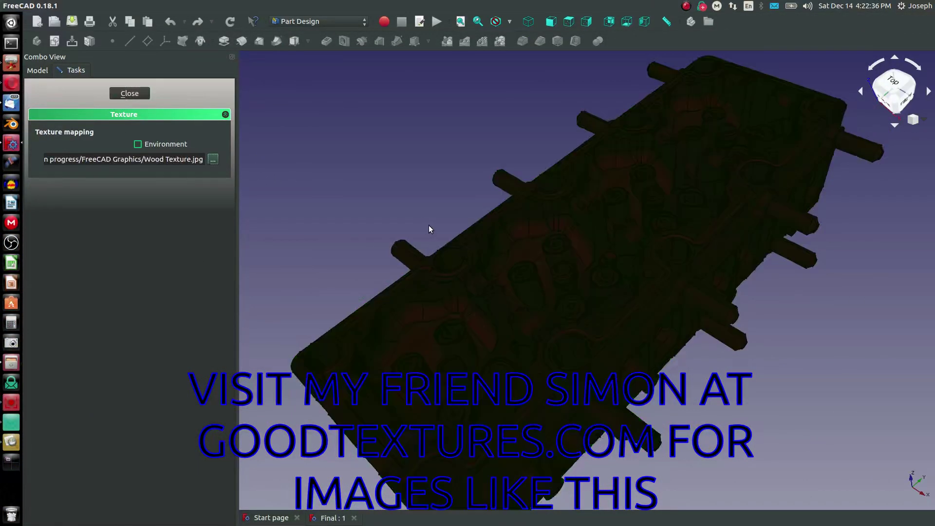
Examine the wood texture on the cylinder head from several angles and distances
drag(0, 100, 0, 98)
click(347, 164)
middle_drag(347, 163, 598, 381)
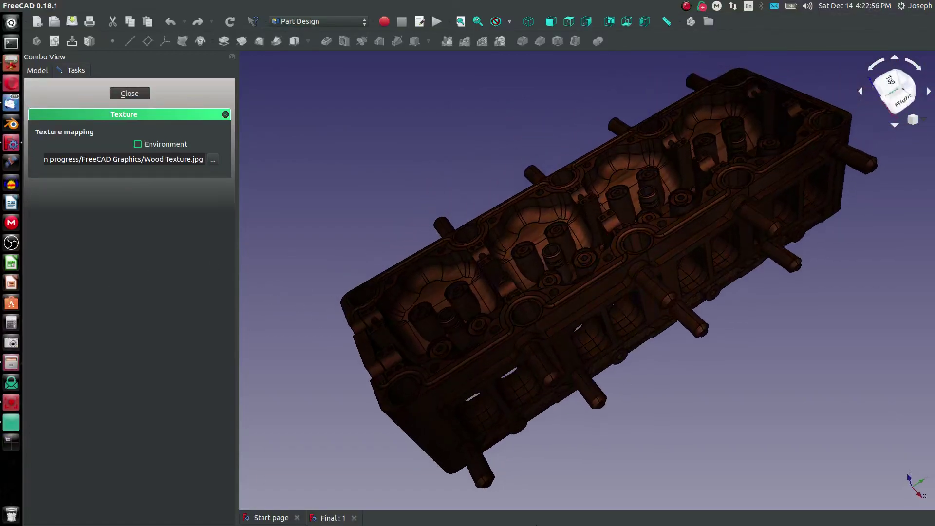
scroll(551, 347, up, 6)
scroll(551, 346, down, 6)
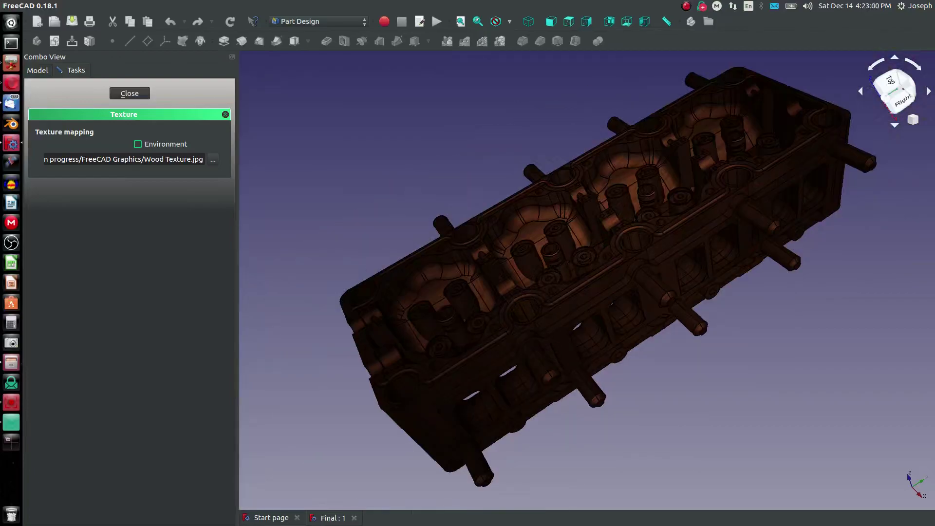
middle_drag(550, 238, 598, 220)
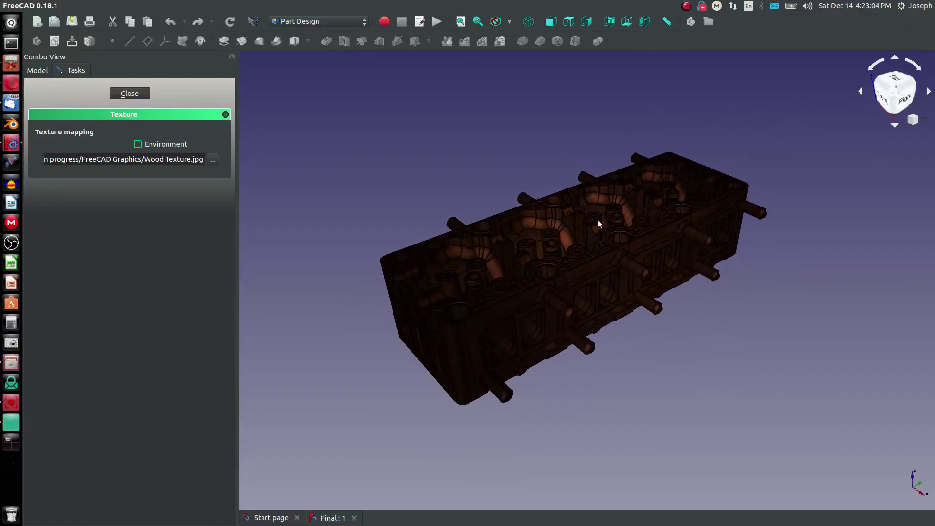
scroll(600, 222, down, 2)
scroll(634, 209, up, 2)
scroll(596, 250, up, 2)
middle_drag(420, 266, 478, 279)
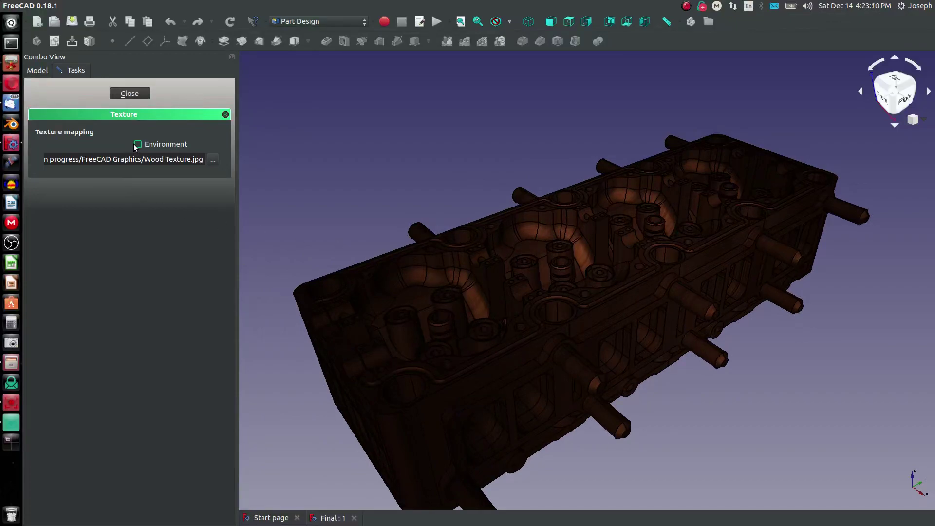
Bring up an image in a separate window, move it into view and close it
key(alt+Tab)
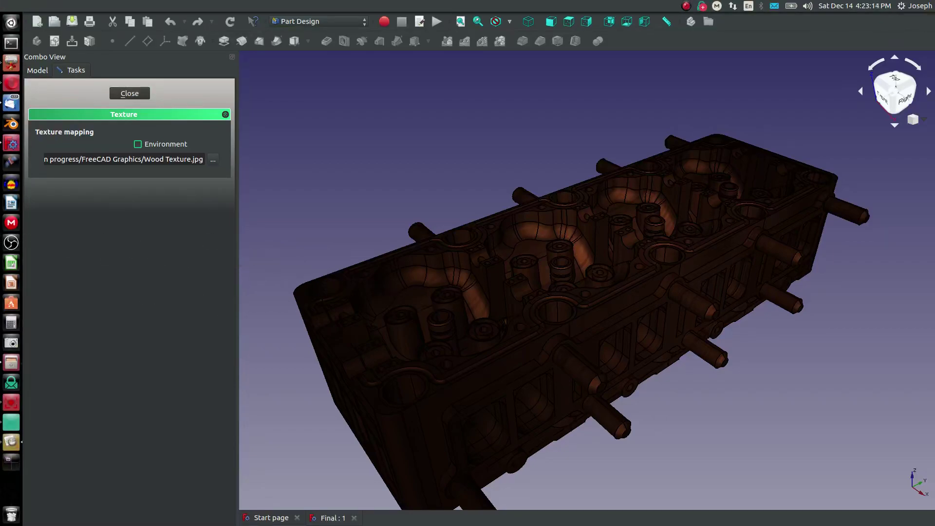
drag(656, 219, 517, 194)
click(436, 193)
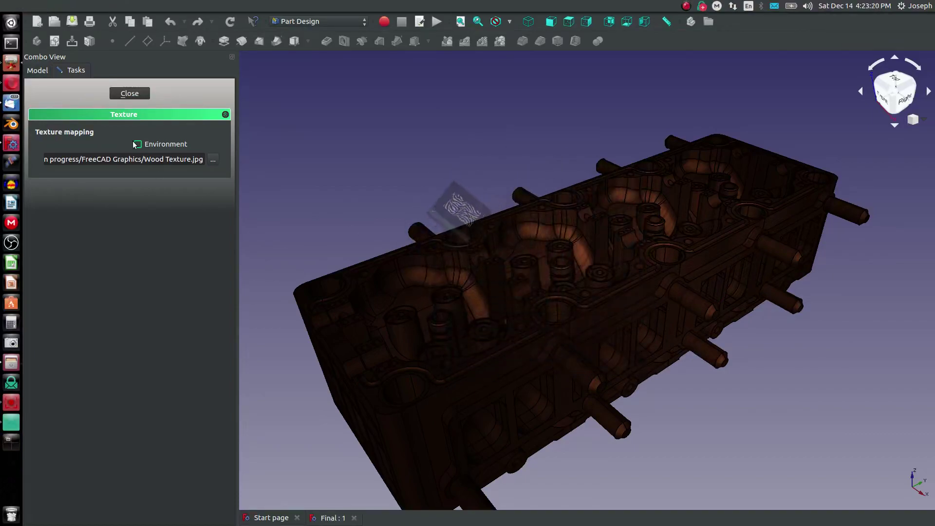
Replace the cylinder head's texture image with Zebra.jpg and turn on environment mapping
click(213, 160)
click(404, 231)
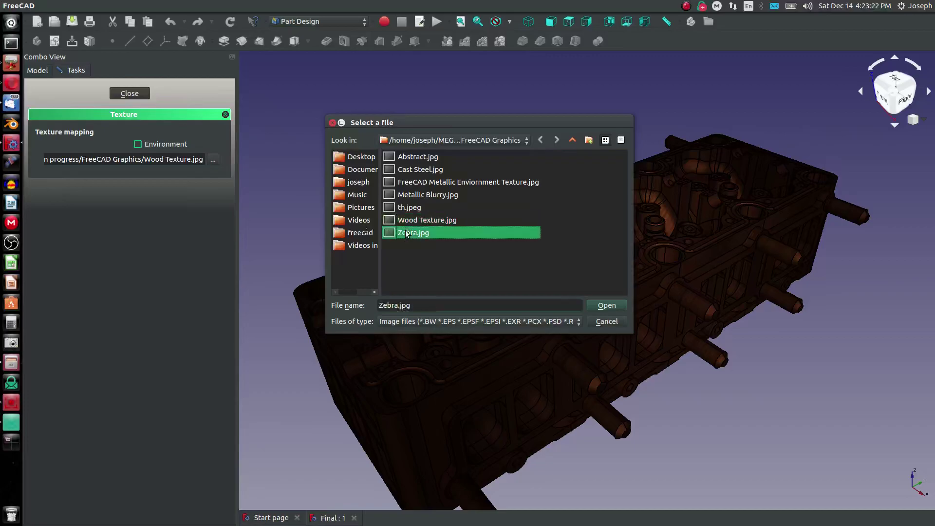
click(604, 302)
middle_drag(610, 325, 611, 306)
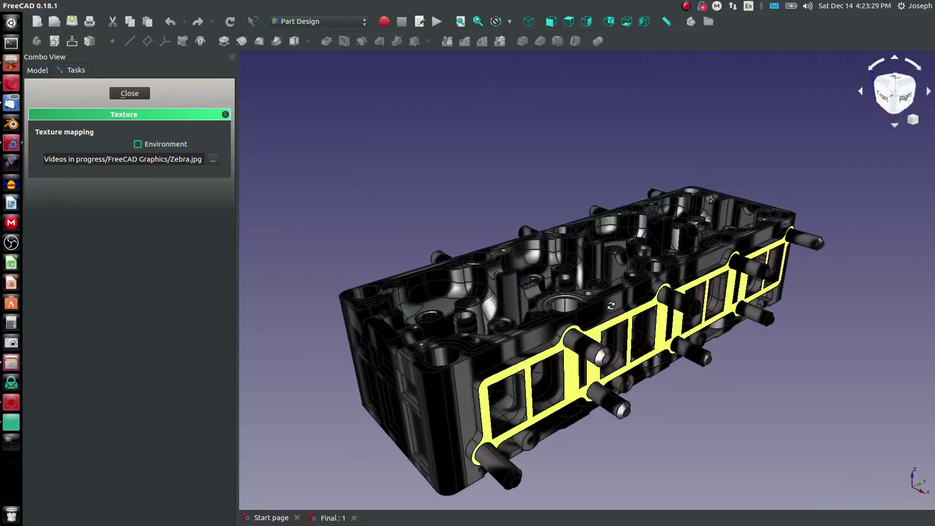
click(139, 145)
Examine the zebra environment texture on the cylinder head from the side and above, close up and at a distance
middle_drag(418, 306, 352, 306)
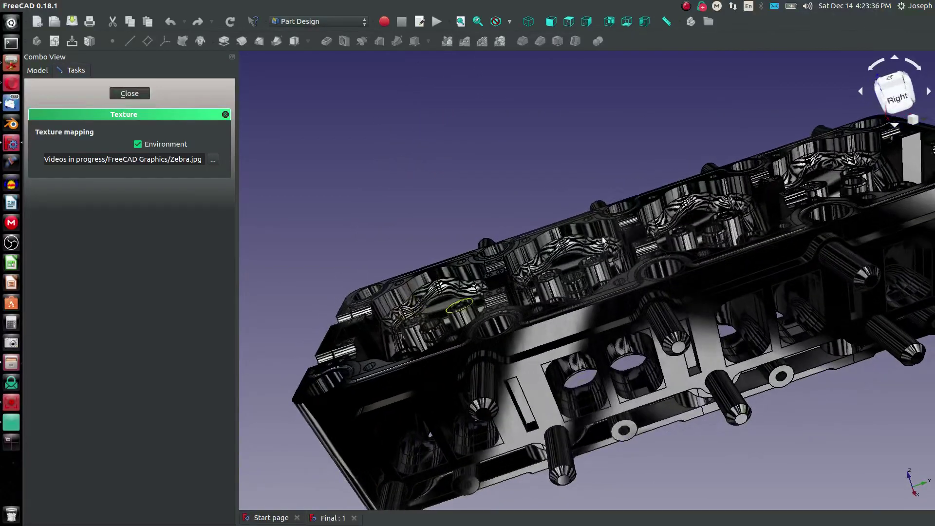
scroll(604, 225, up, 5)
middle_drag(604, 226, 609, 307)
scroll(589, 264, up, 5)
scroll(611, 307, down, 3)
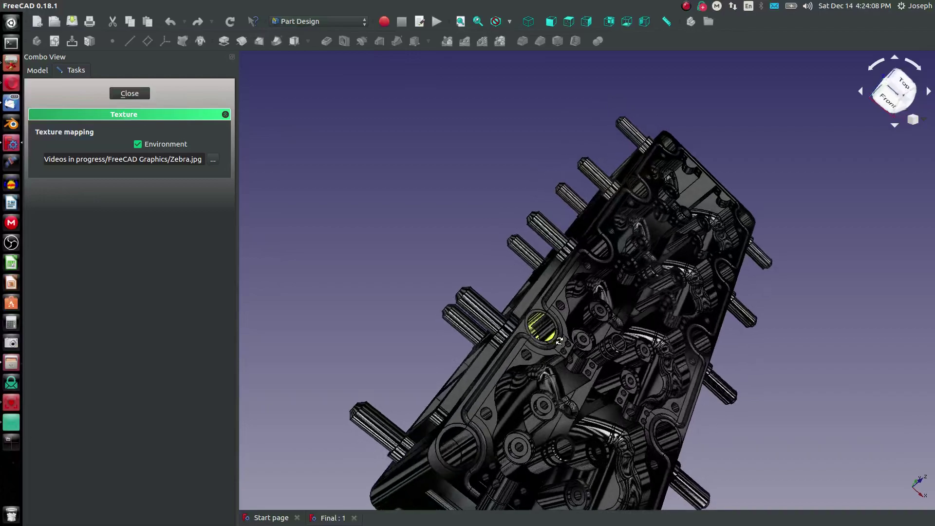
click(559, 340)
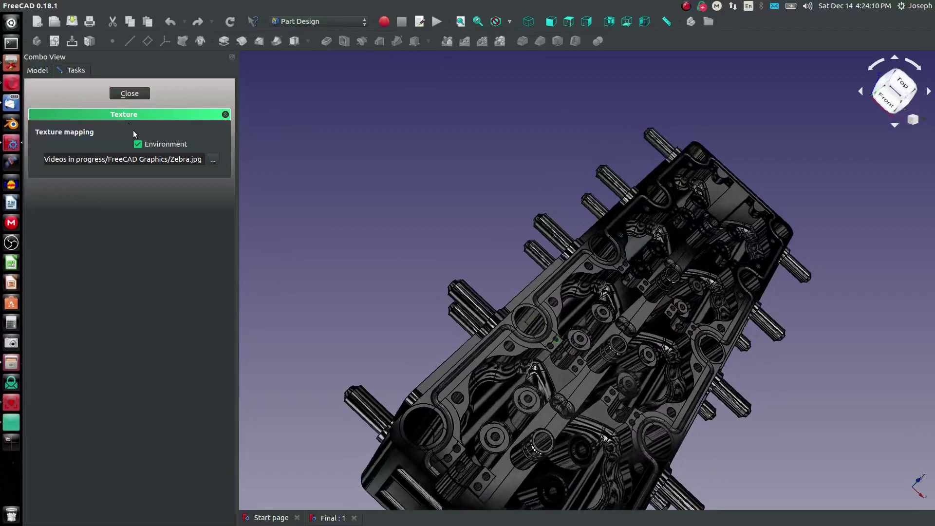
Change the texture image to th.jpeg, and move its source picture into view in a viewer window before closing it
click(213, 160)
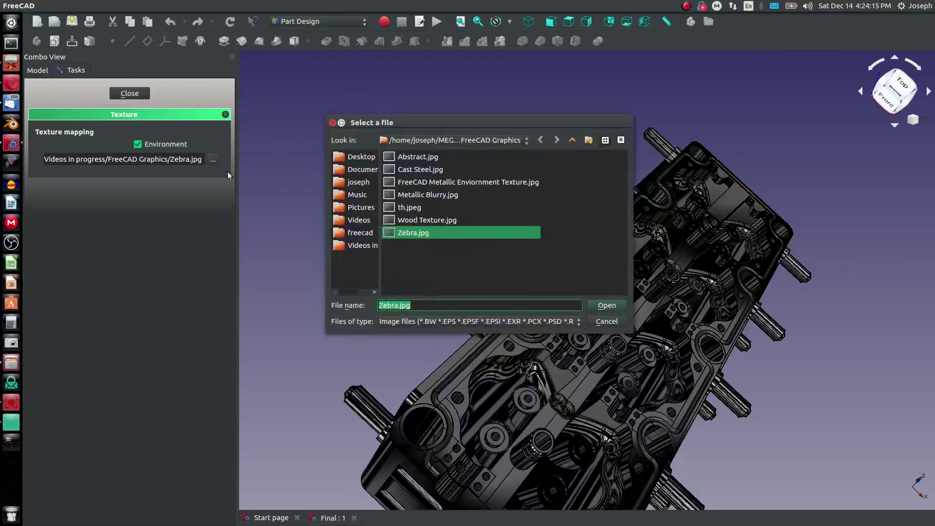
double_click(408, 207)
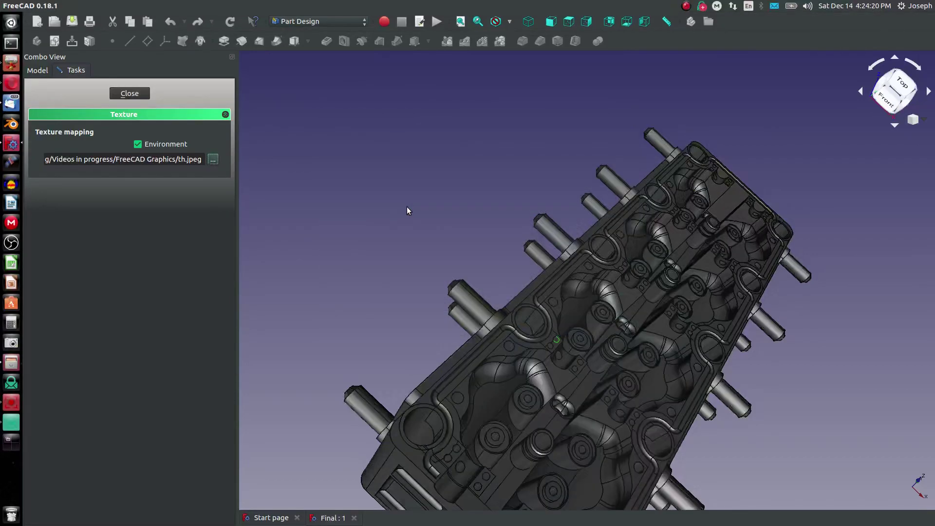
middle_drag(407, 209, 443, 269)
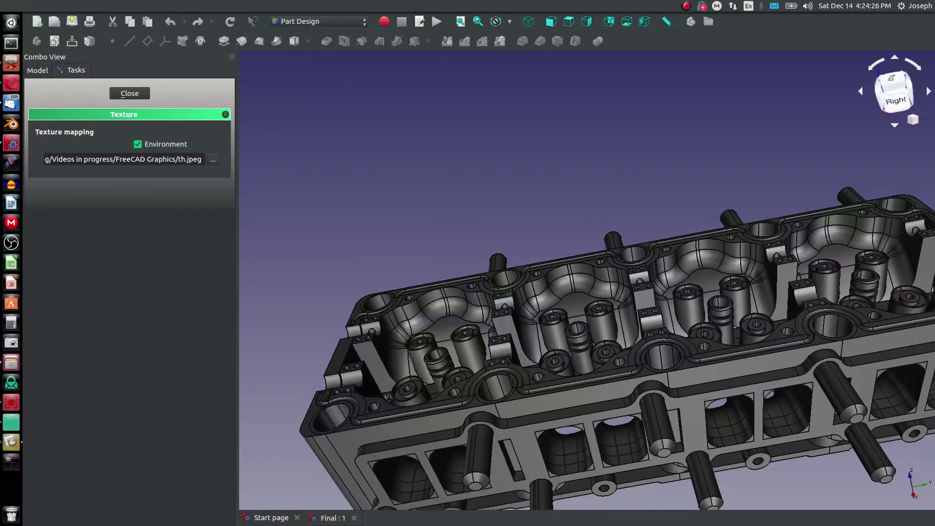
drag(346, 134, 663, 145)
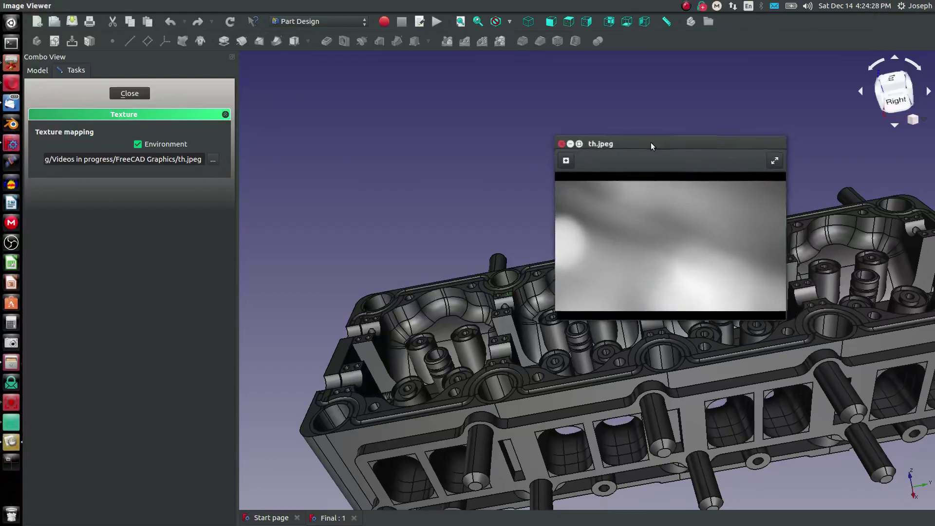
click(561, 145)
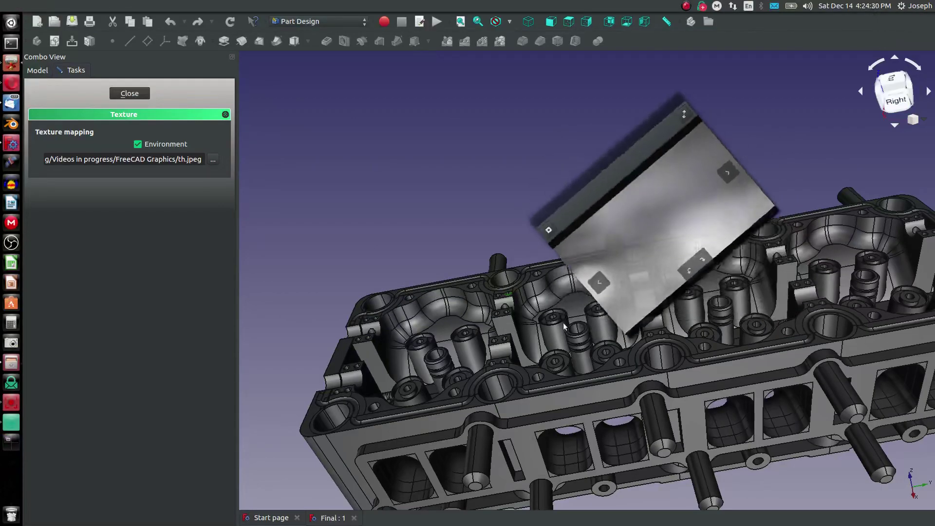
Examine the th.jpeg environment texture over the whole cylinder head and close up around the valve guides
middle_drag(555, 322, 618, 298)
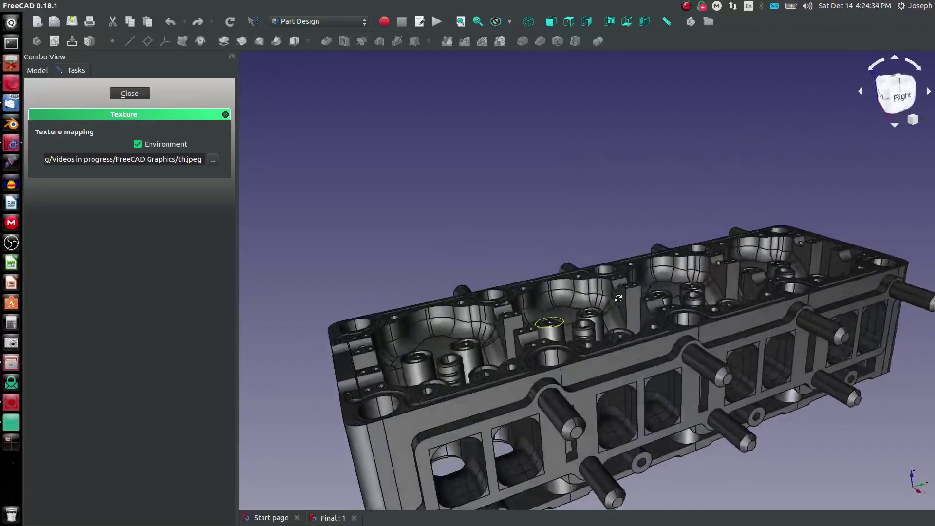
middle_drag(550, 275, 637, 345)
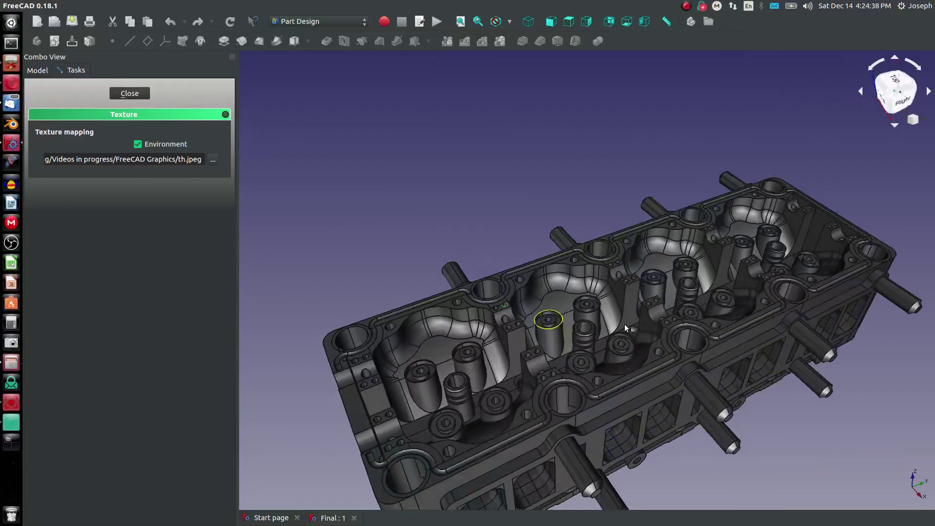
scroll(613, 300, up, 4)
middle_drag(620, 290, 575, 253)
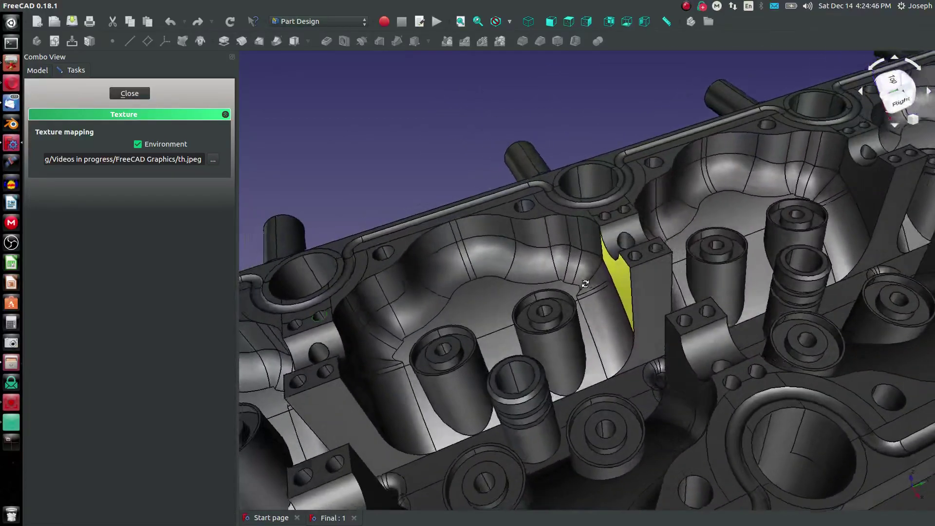
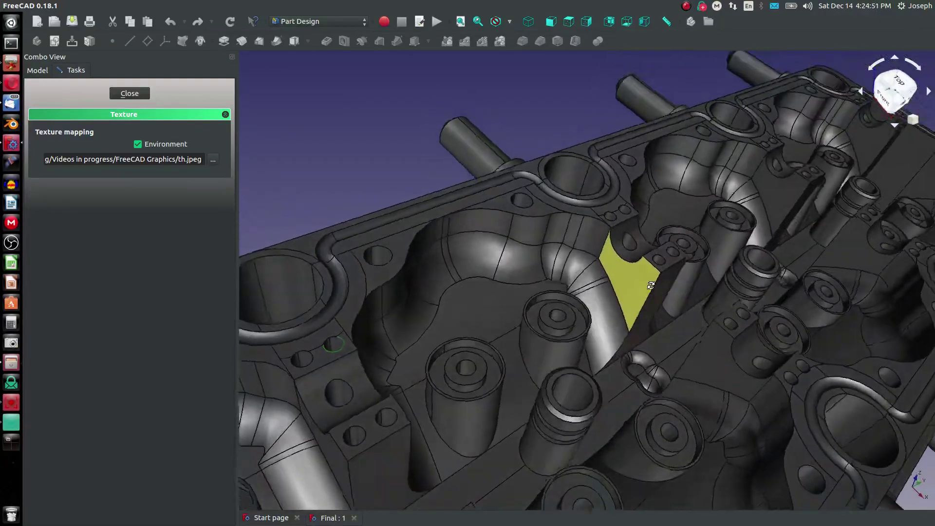
scroll(640, 292, down, 8)
scroll(619, 330, up, 5)
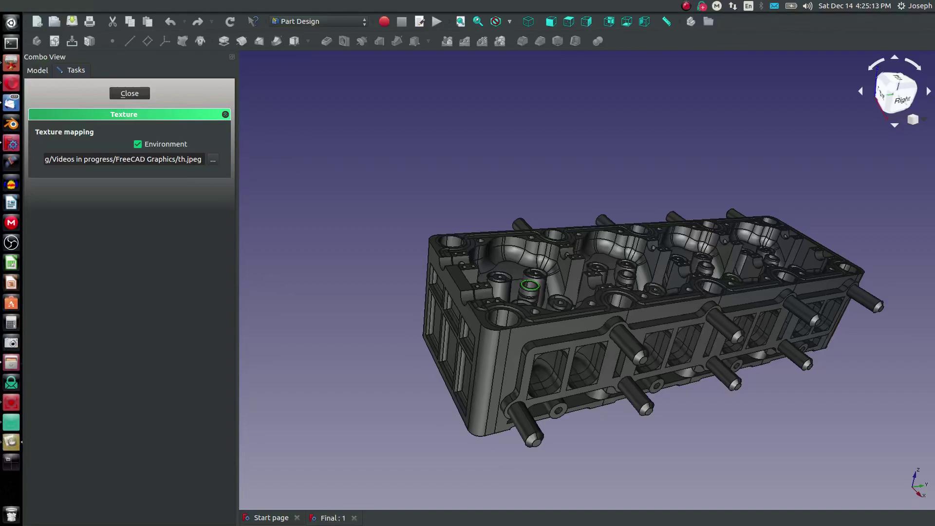
Change the texture image to Abstract.jpg and inspect the cylinder head from several sides
drag(0, 24, 0, 253)
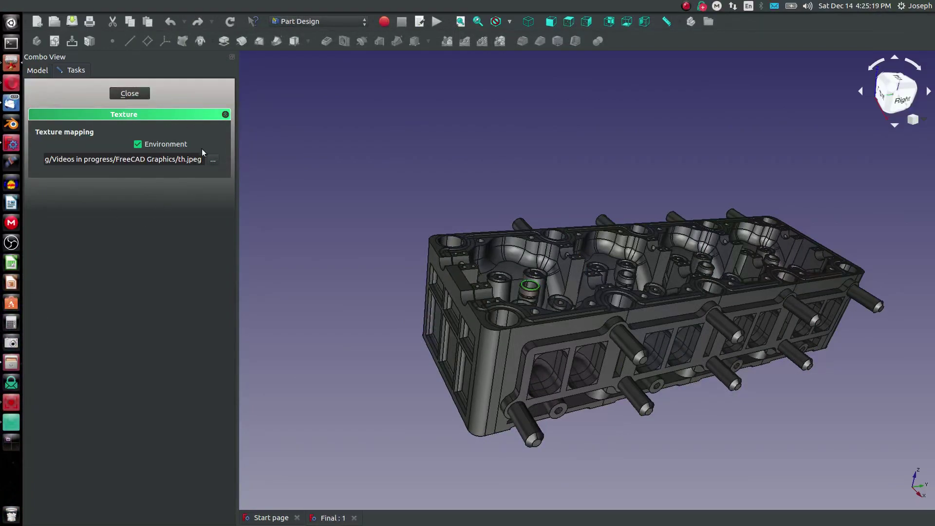
click(213, 161)
double_click(424, 158)
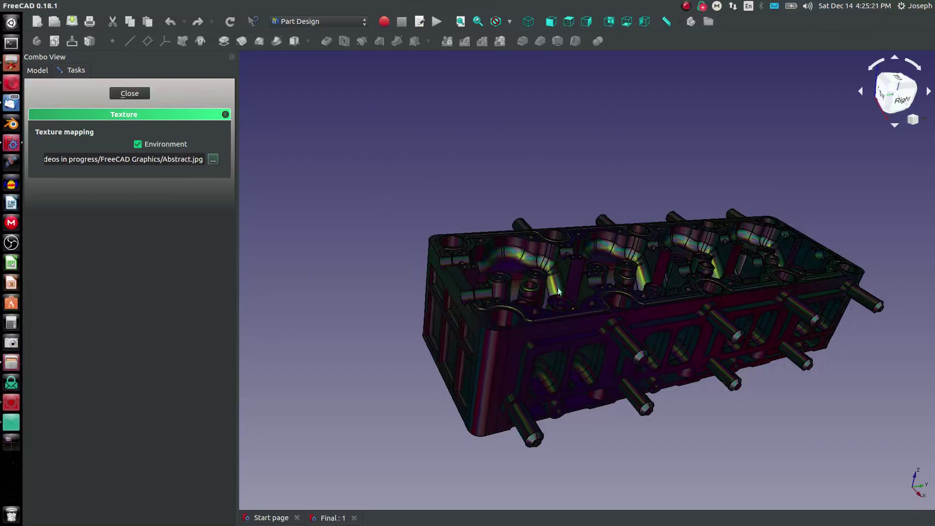
middle_drag(768, 323, 801, 276)
scroll(789, 271, down, 2)
middle_drag(691, 230, 564, 276)
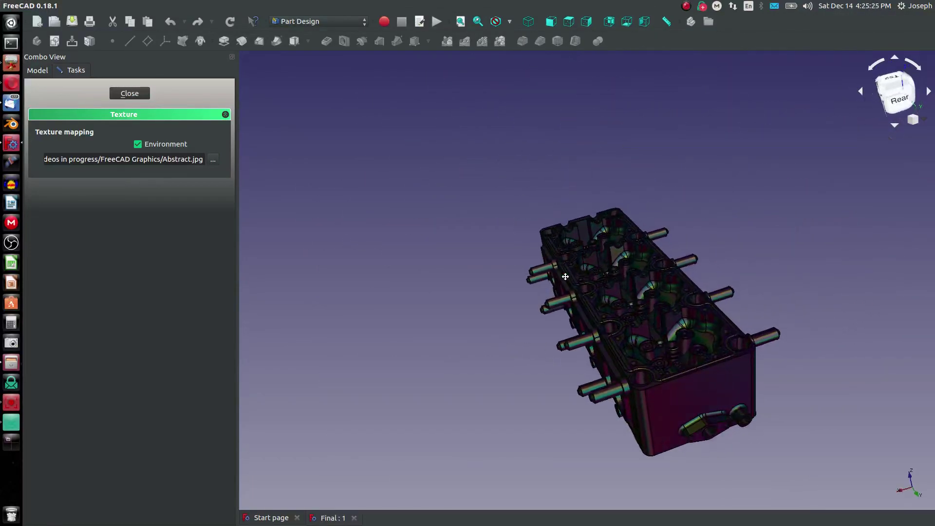
scroll(646, 287, up, 5)
middle_drag(647, 296, 730, 311)
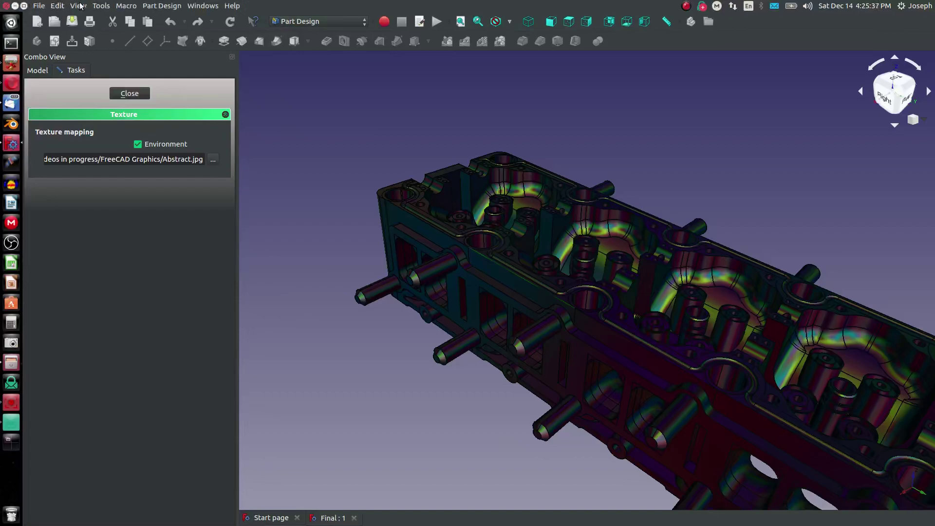
Open the cylinder head's appearance settings, set the material to Stone and inspect its effect on the texture
click(81, 5)
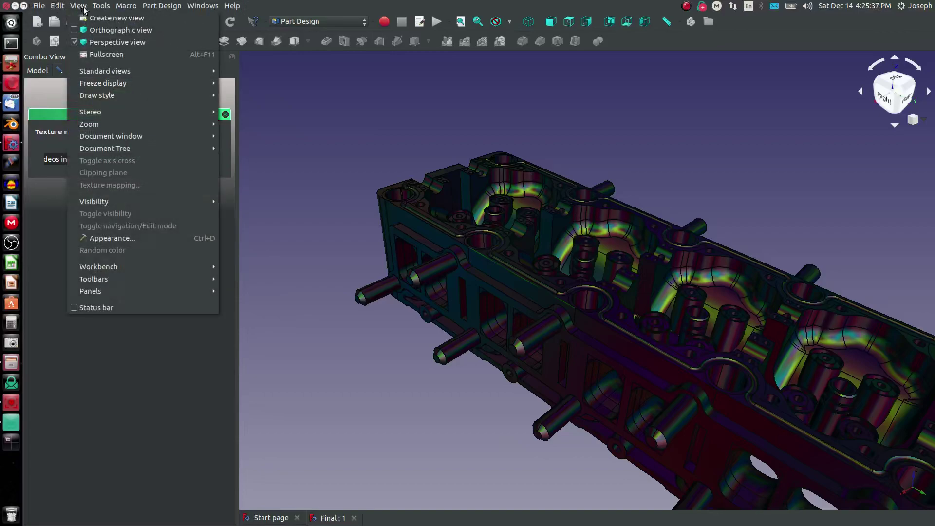
click(107, 238)
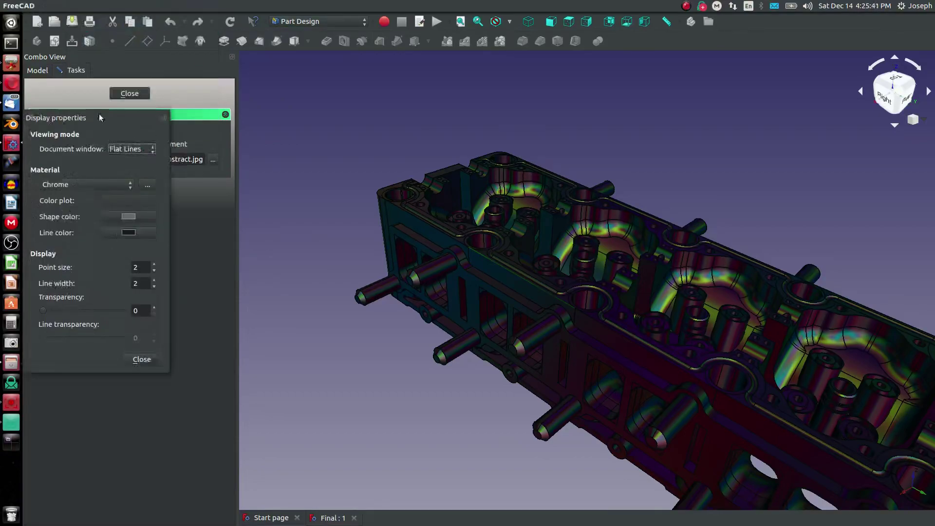
click(311, 189)
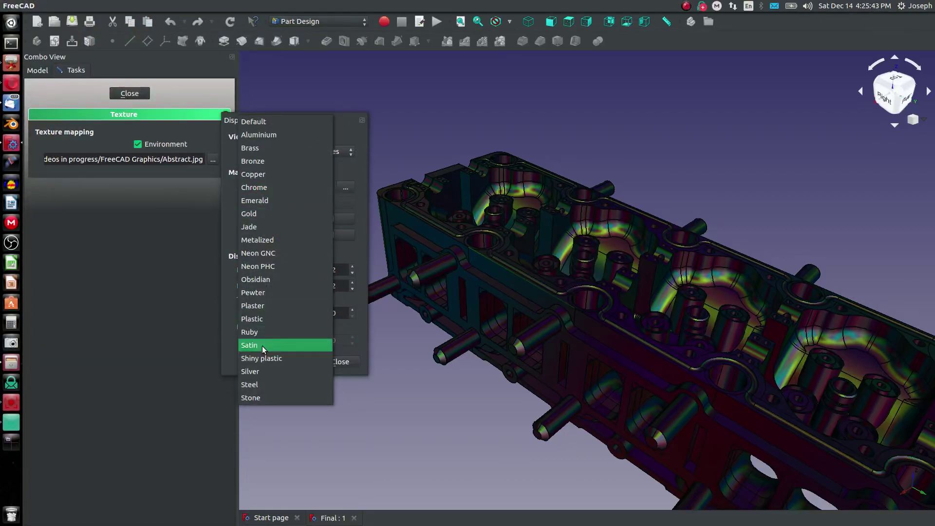
click(261, 398)
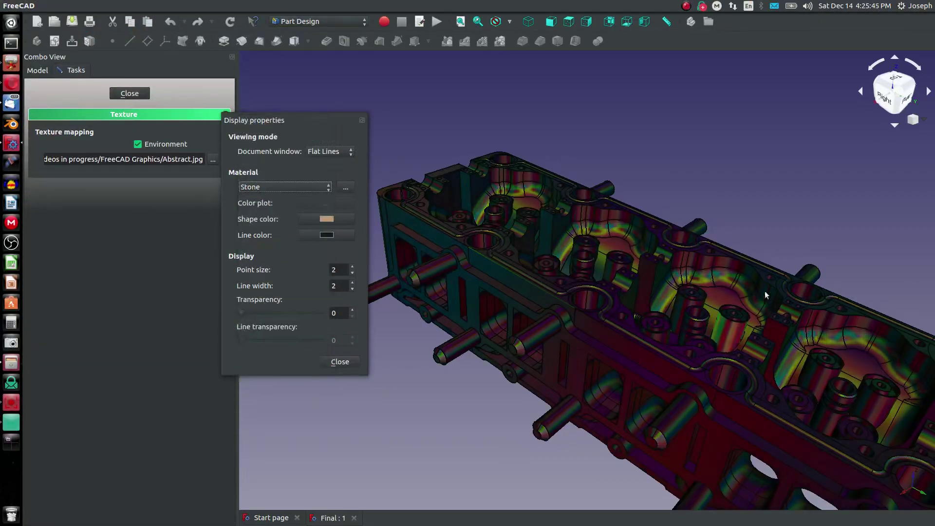
scroll(737, 398, down, 2)
middle_drag(724, 378, 515, 366)
middle_drag(875, 459, 677, 273)
Change the material to Obsidian and inspect the cylinder head
click(262, 186)
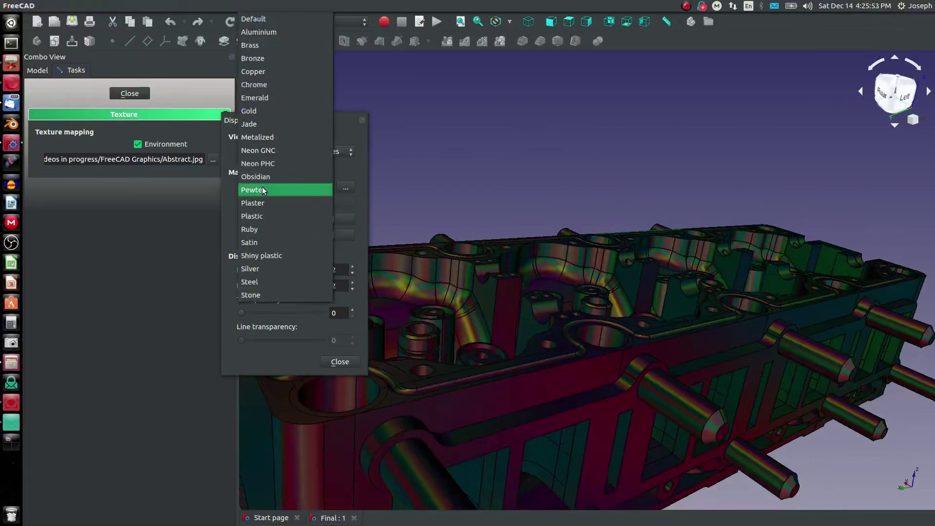
click(262, 186)
middle_drag(688, 364, 612, 348)
Set the cylinder head's material to Default and inspect the texture on its side and interior
click(307, 188)
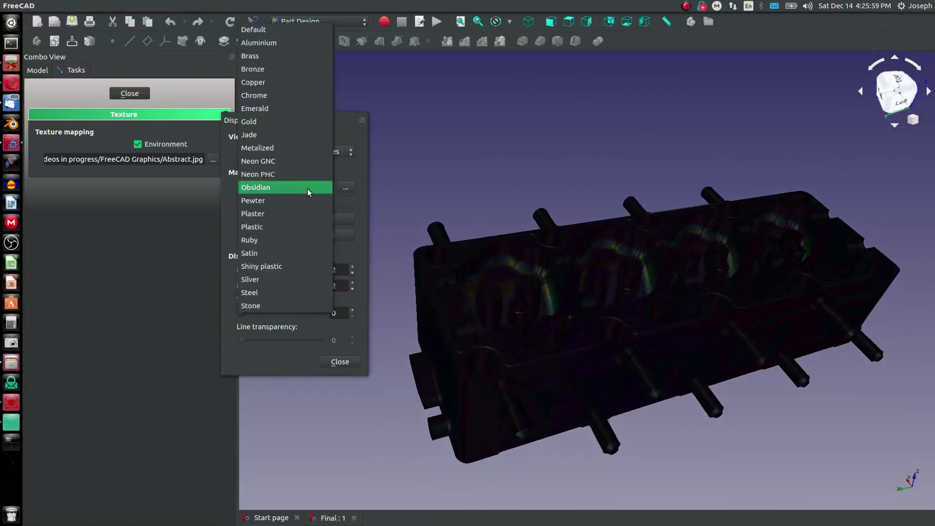
click(258, 29)
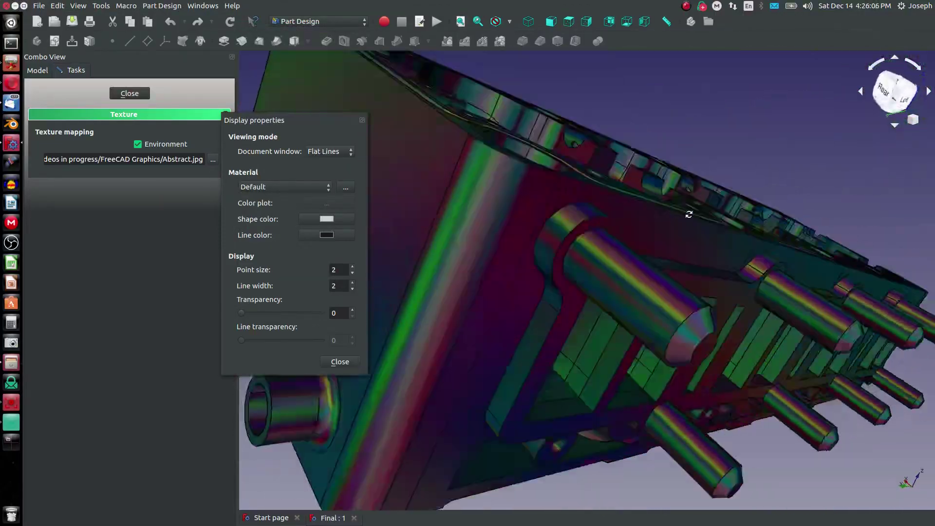
middle_drag(689, 214, 673, 235)
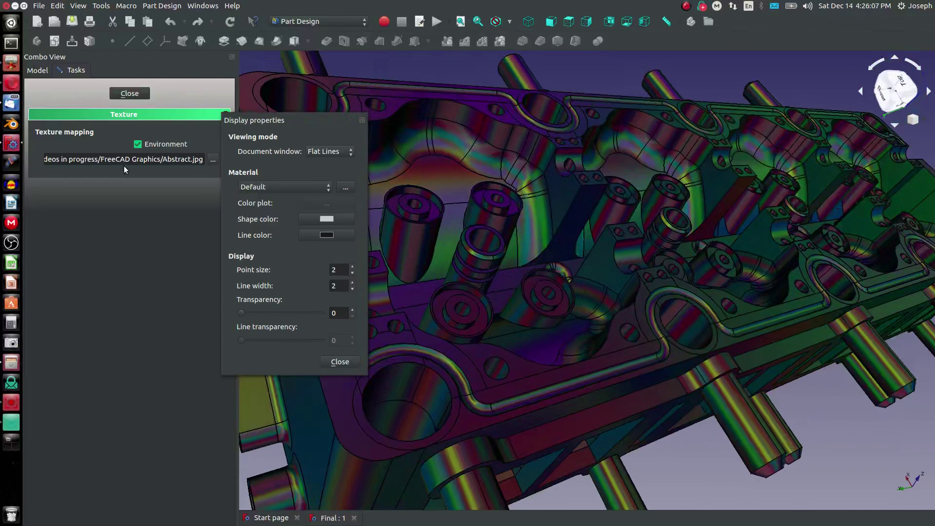
Turn off environment mapping for the texture and close the display properties
click(137, 145)
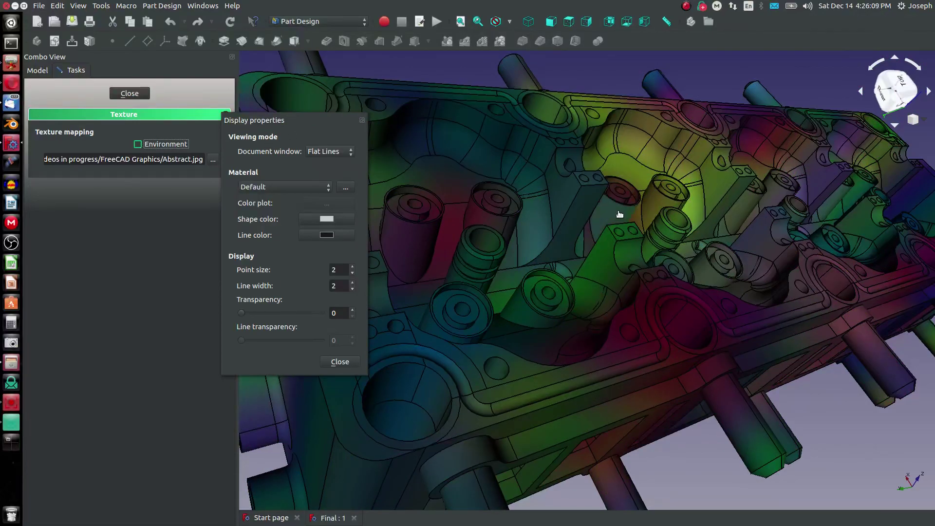
scroll(618, 217, down, 10)
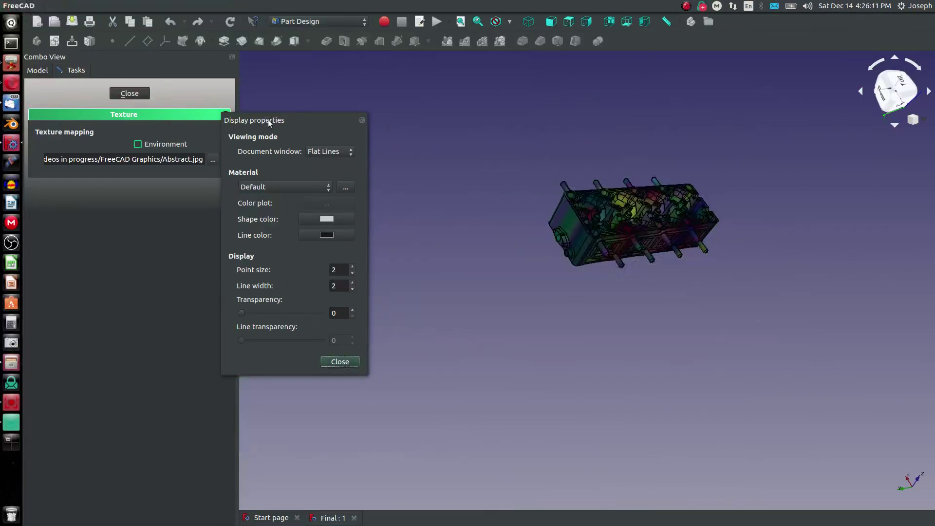
click(343, 364)
Inspect the Abstract.jpg texture without environment mapping from several angles, and turn environment mapping back on
scroll(674, 199, up, 7)
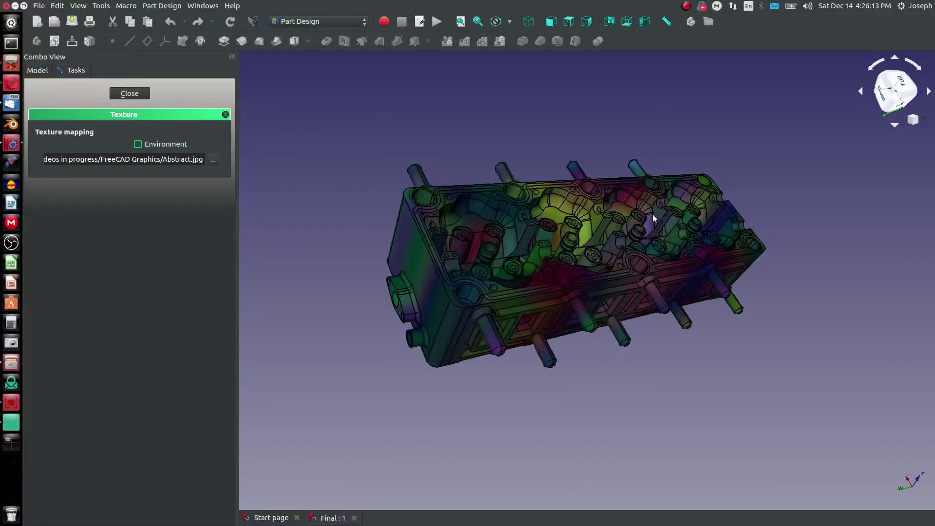
middle_drag(629, 231, 422, 279)
drag(423, 278, 616, 207)
middle_drag(616, 208, 577, 219)
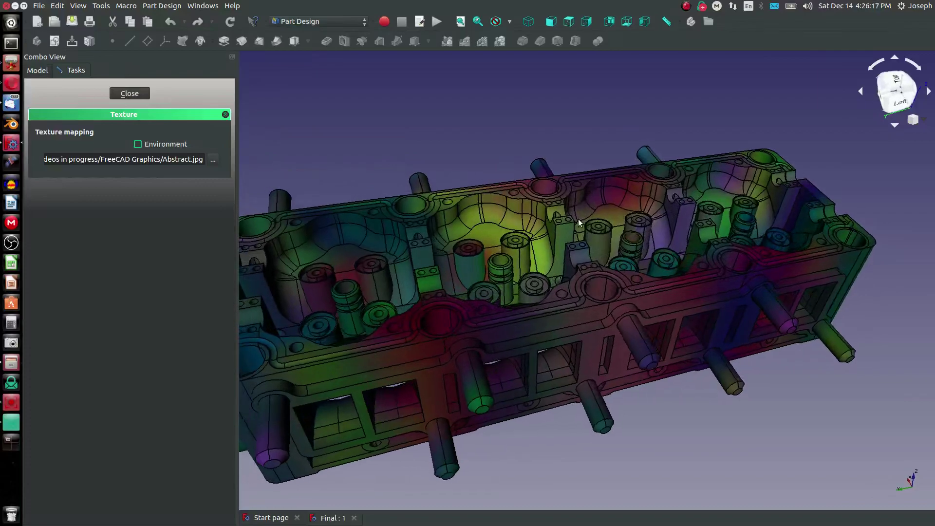
scroll(572, 219, down, 4)
scroll(492, 208, up, 2)
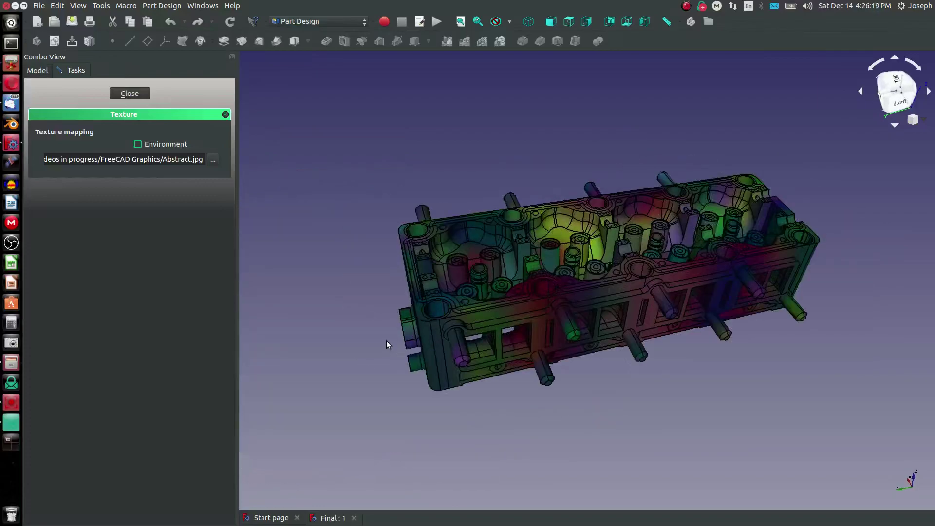
drag(372, 359, 424, 353)
scroll(559, 208, up, 3)
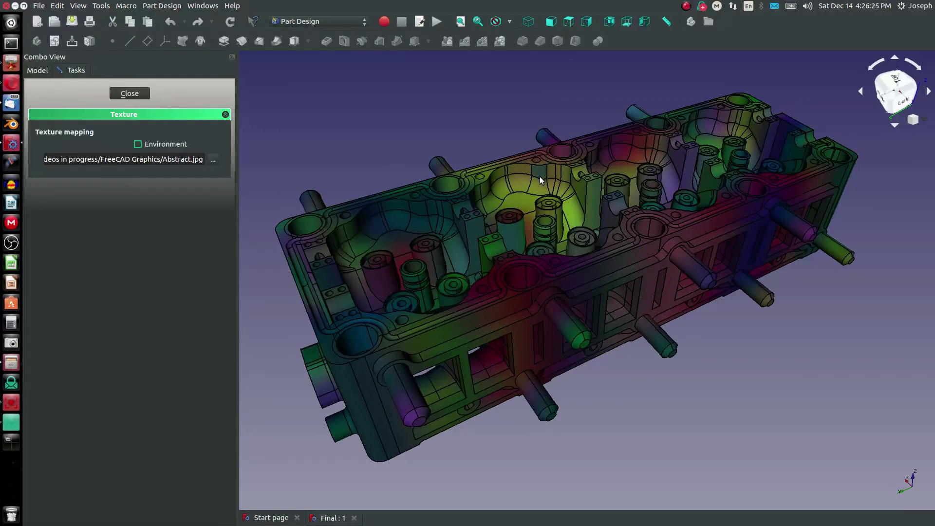
click(138, 144)
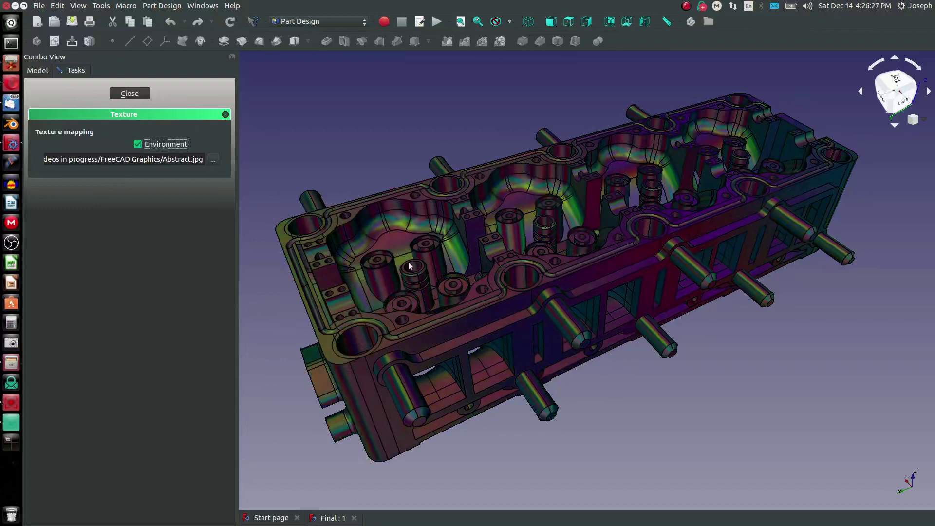